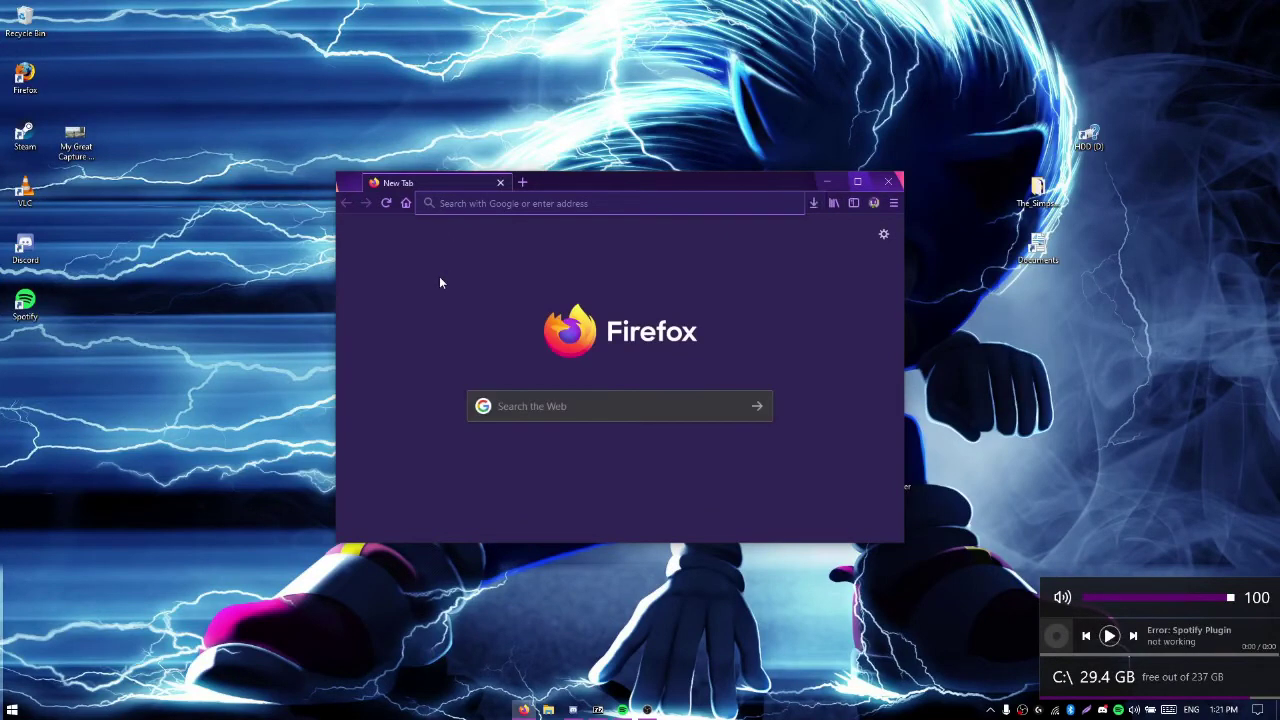
- Search Google for 'openshell' from the Firefox address bar, correcting the typo
text(openshe)
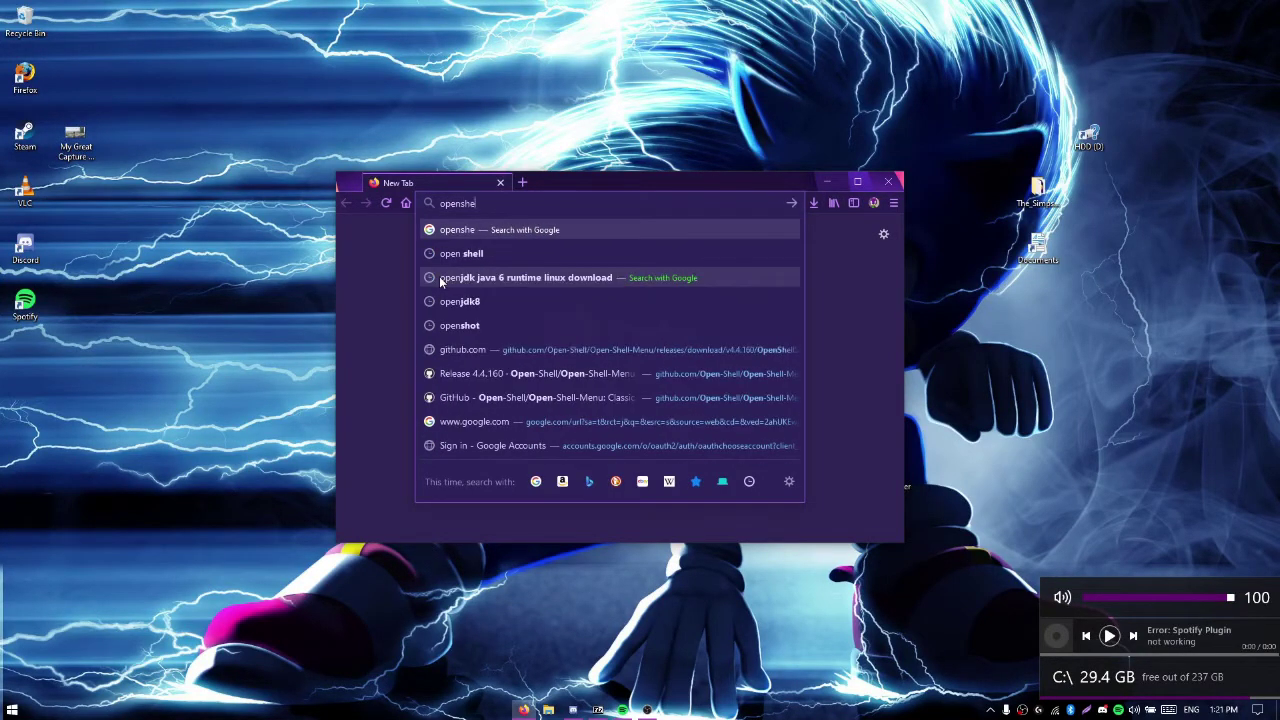
text(e)
key(BackSpace)
text(ll)
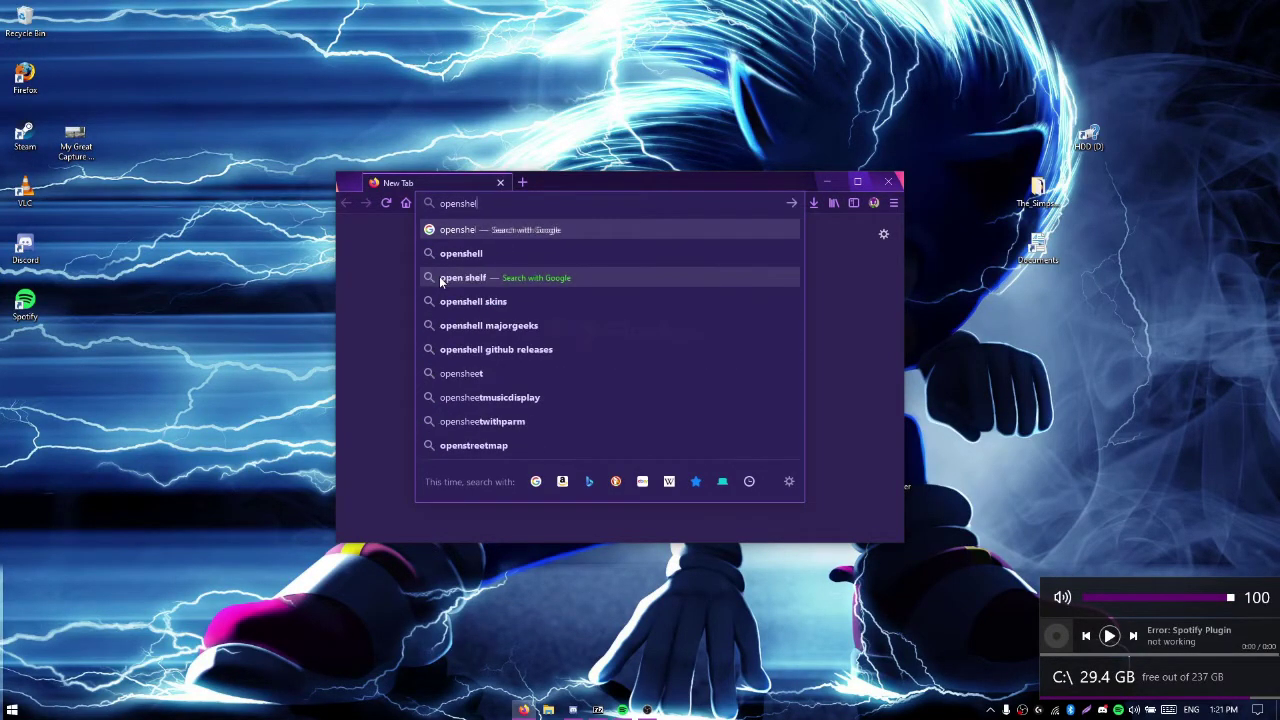
key(Return)
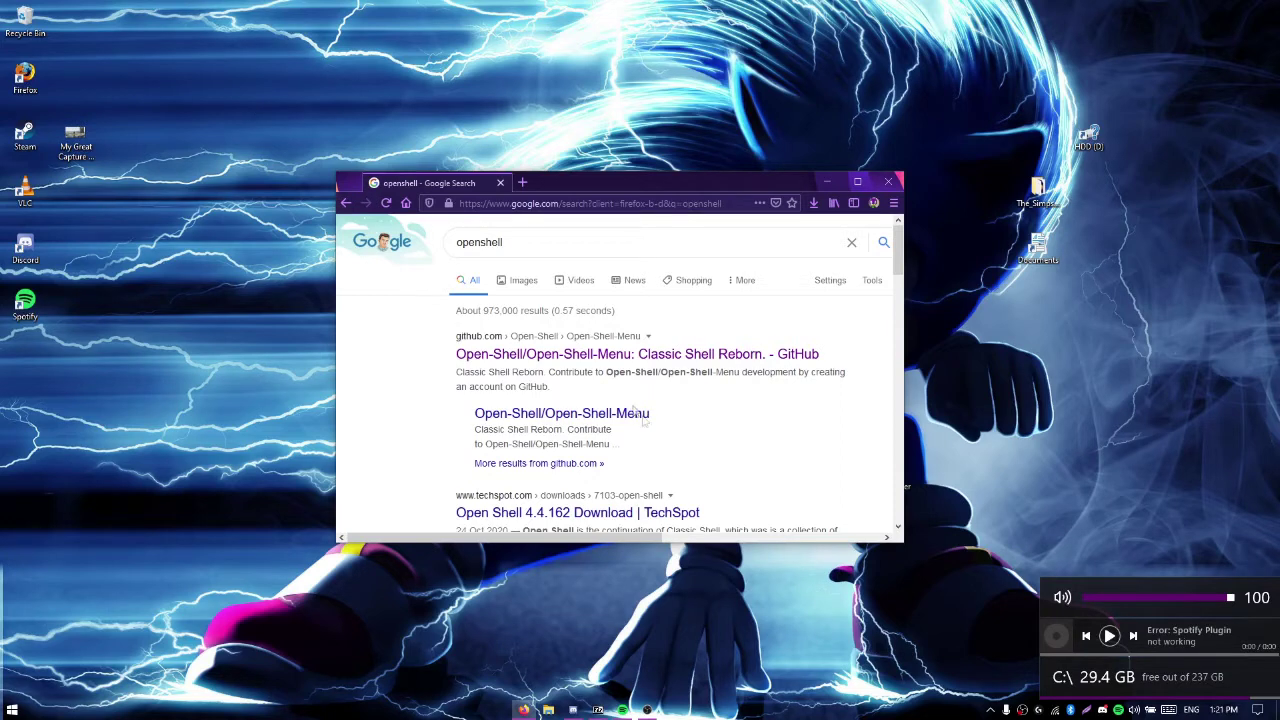
drag(640, 414, 628, 414)
- Reload the results and open the GitHub Open-Shell-Menu result in a new tab
key(F5)
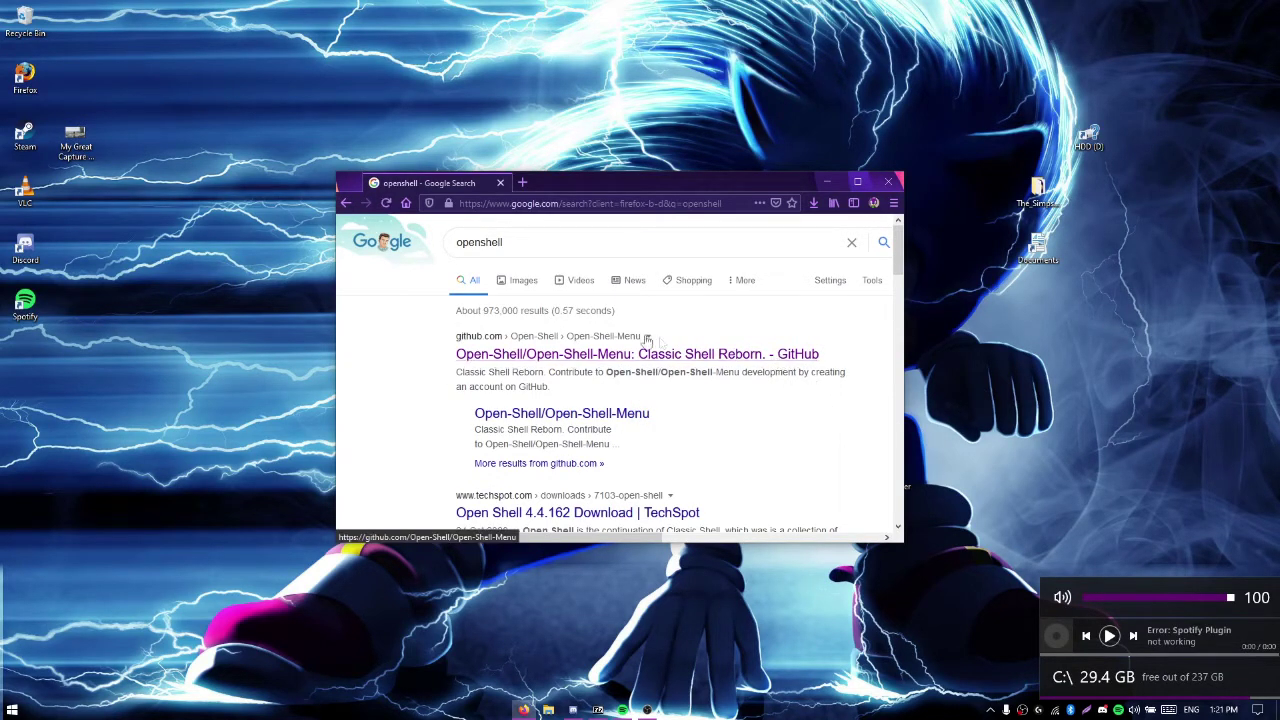
scroll(535, 445, down, 3)
scroll(535, 438, up, 3)
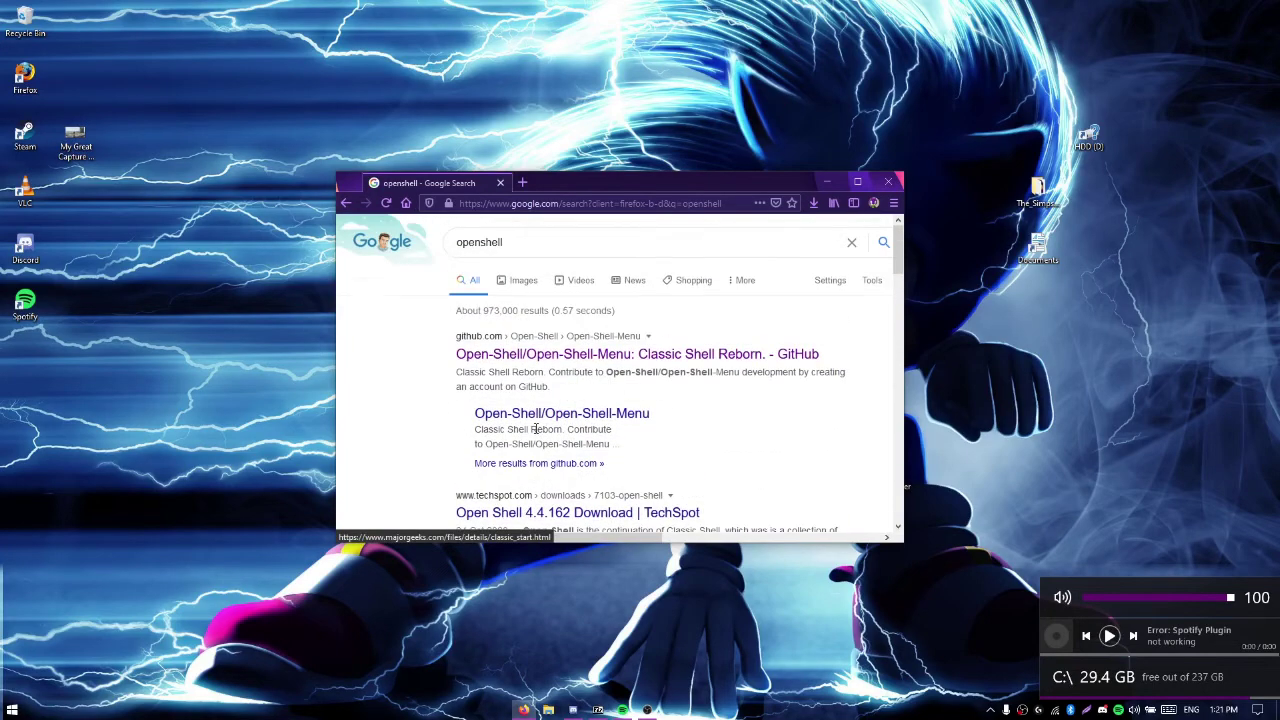
middle_click(543, 358)
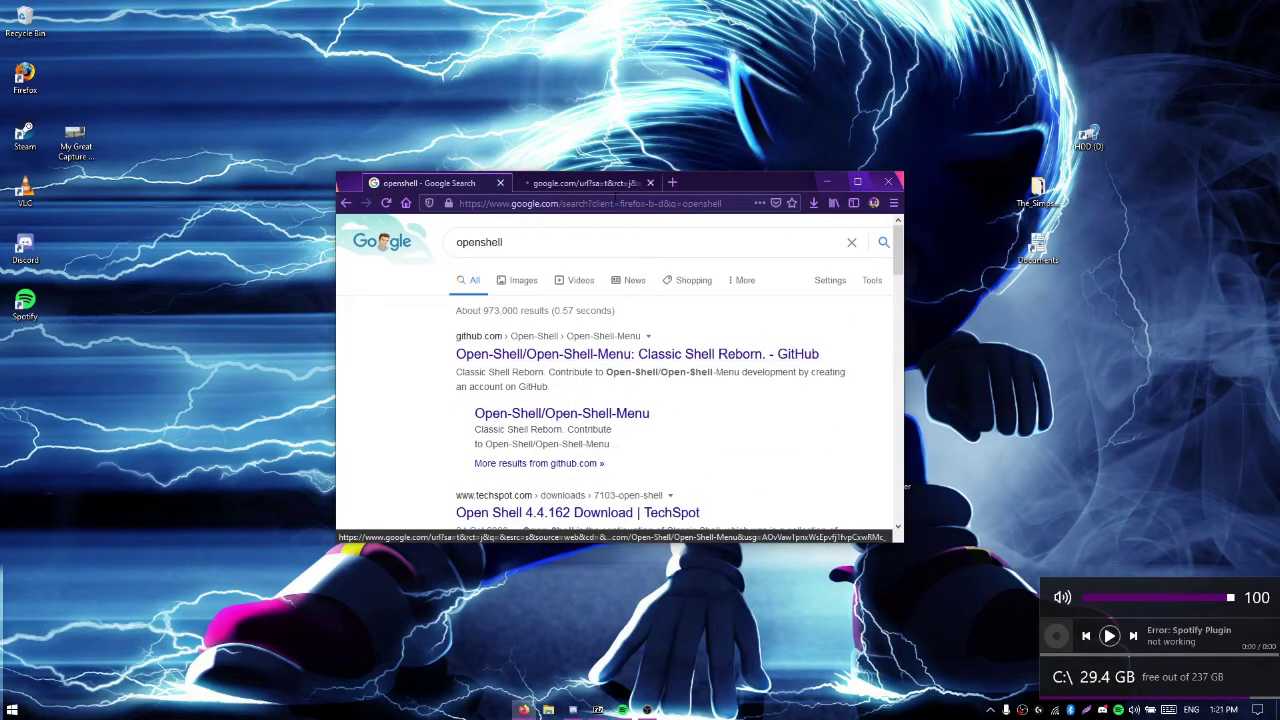
click(585, 183)
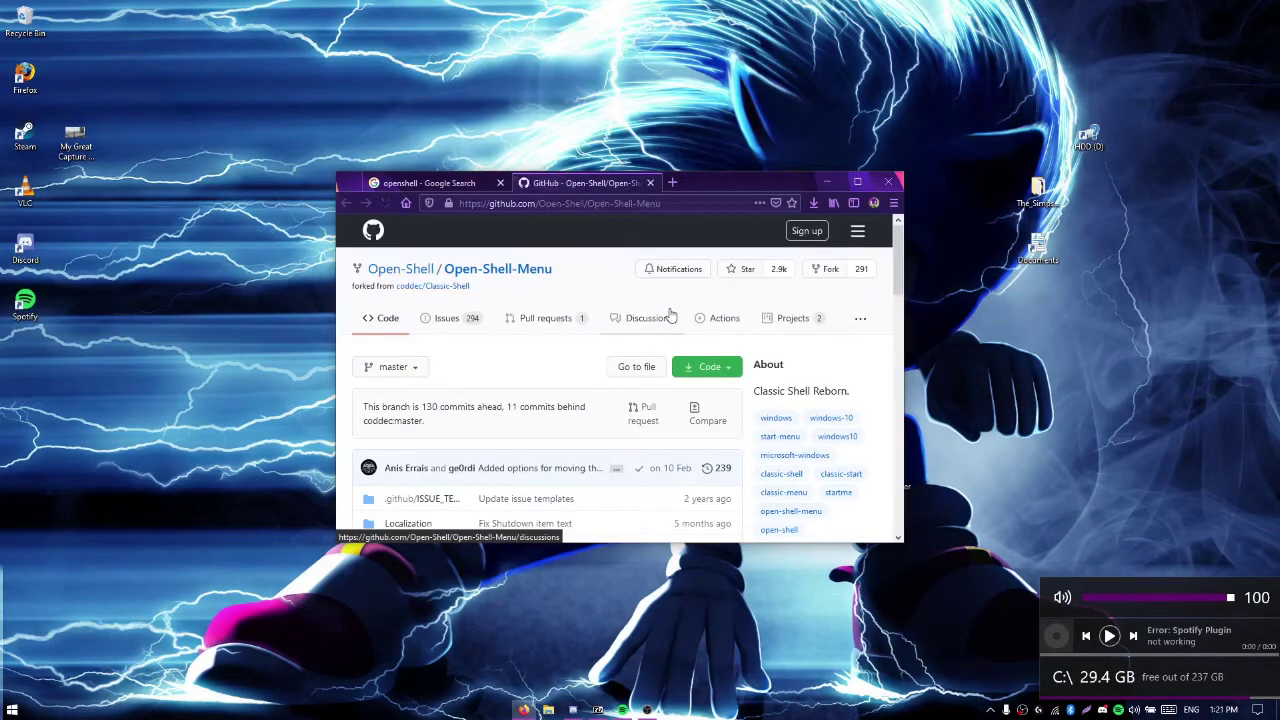
- Show the 4.4.160 release's download assets, then minimise Firefox
scroll(523, 400, down, 5)
click(785, 337)
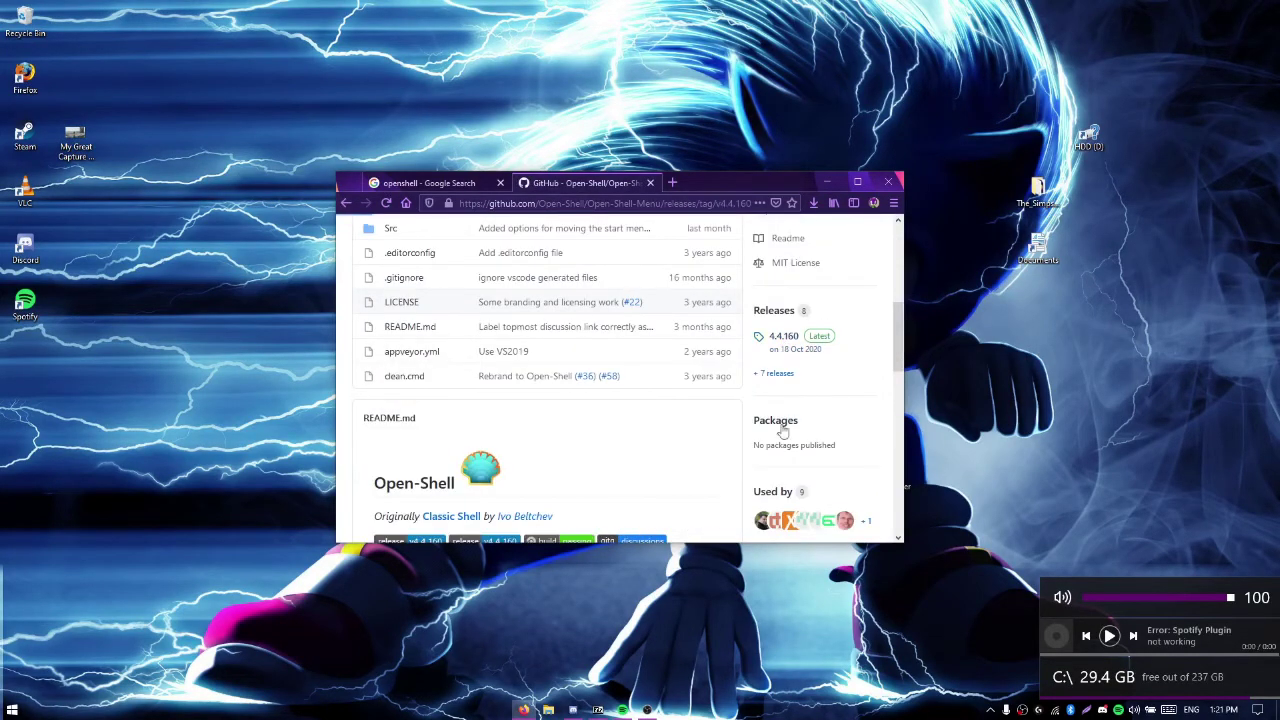
scroll(517, 446, down, 3)
scroll(517, 446, down, 3)
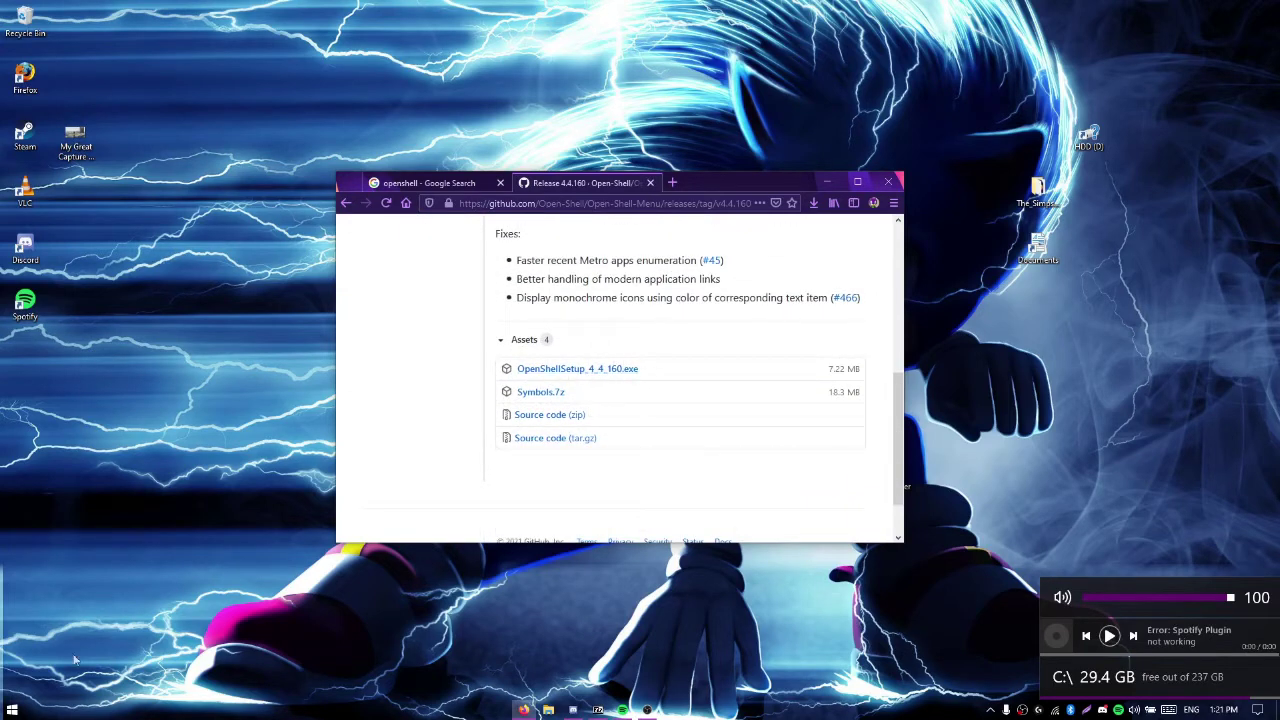
click(827, 182)
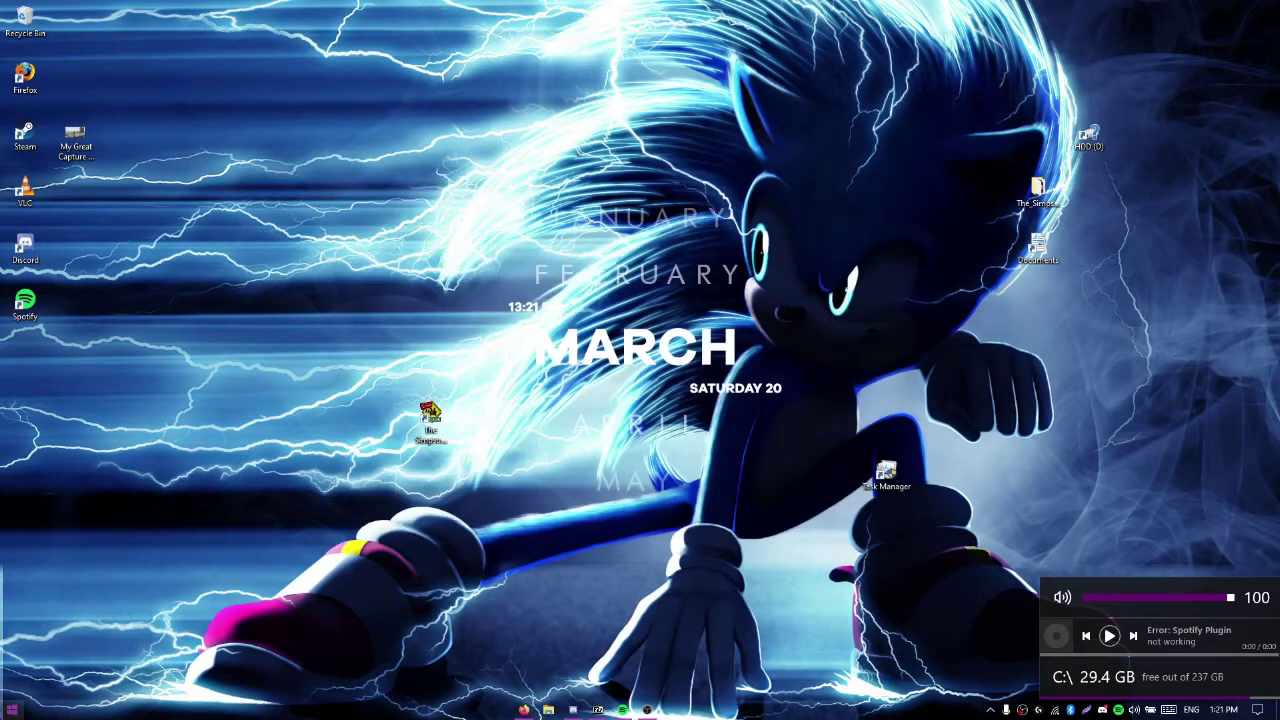
- Check the Open-Shell Start options, then search the Start menu for 'class'
right_click(12, 709)
click(146, 530)
click(12, 709)
click(12, 709)
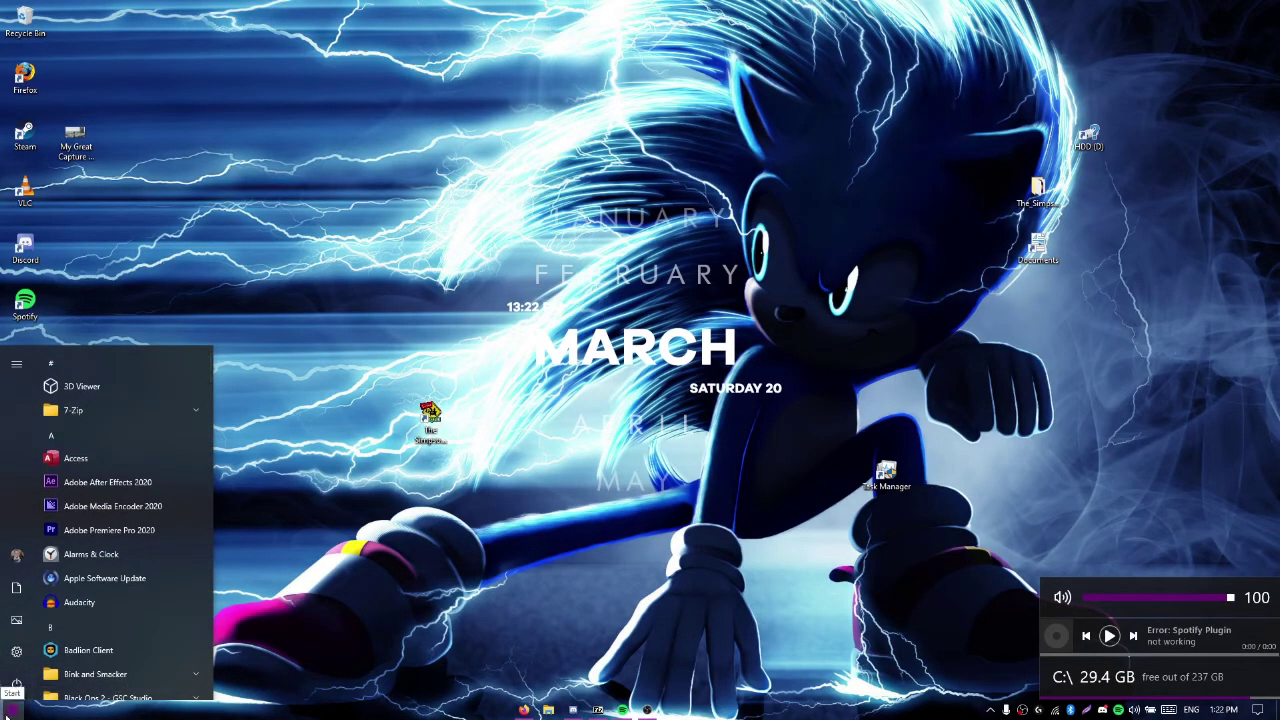
right_click(12, 705)
key(Escape)
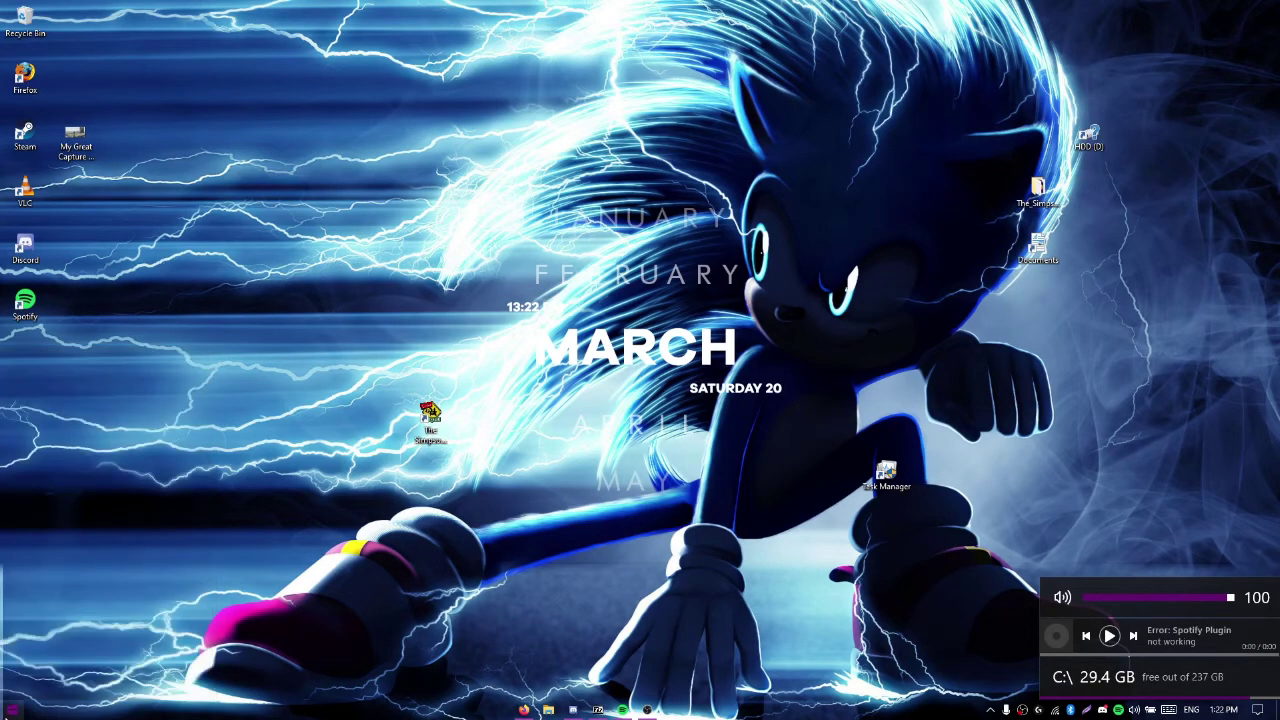
click(12, 709)
click(12, 709)
right_click(12, 709)
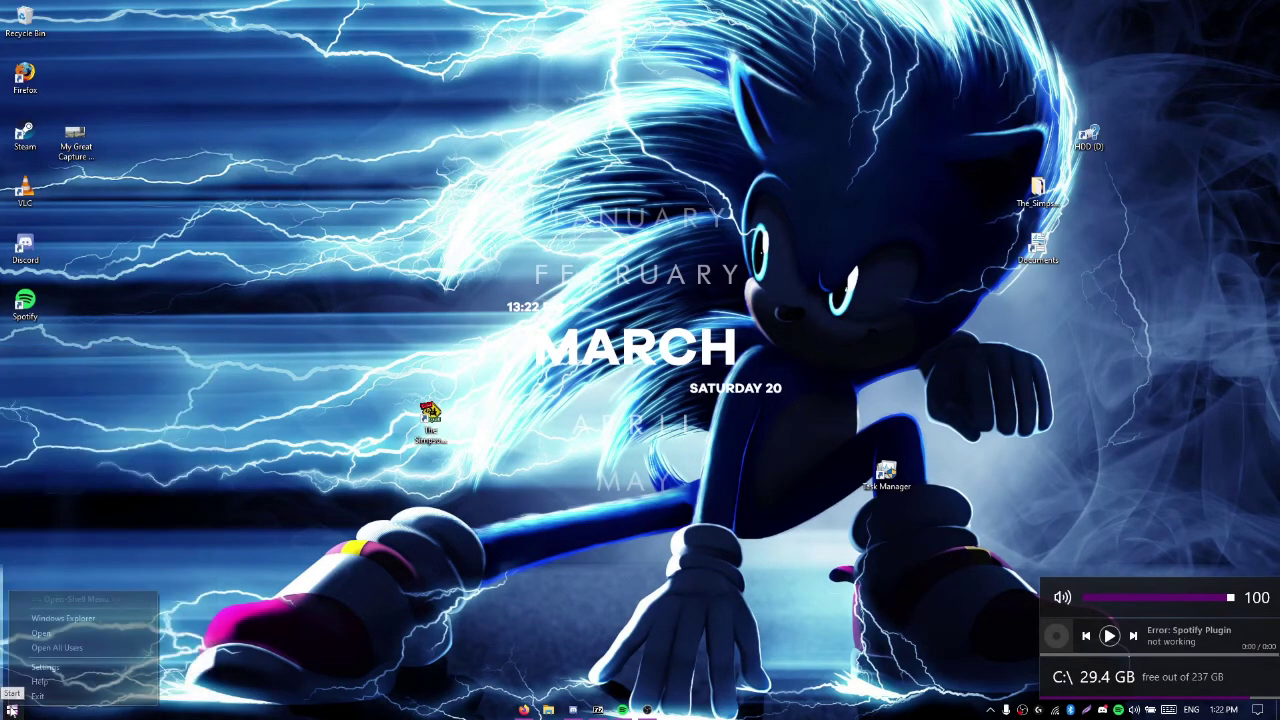
click(12, 709)
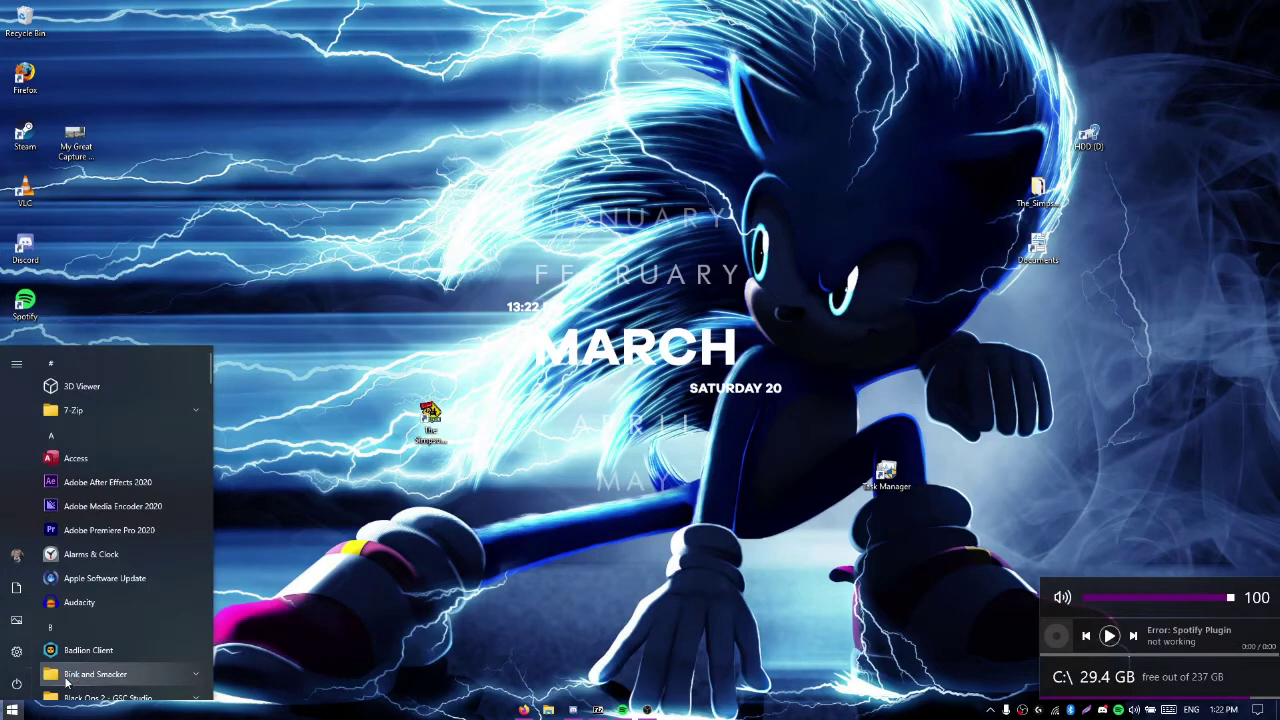
text(classi)
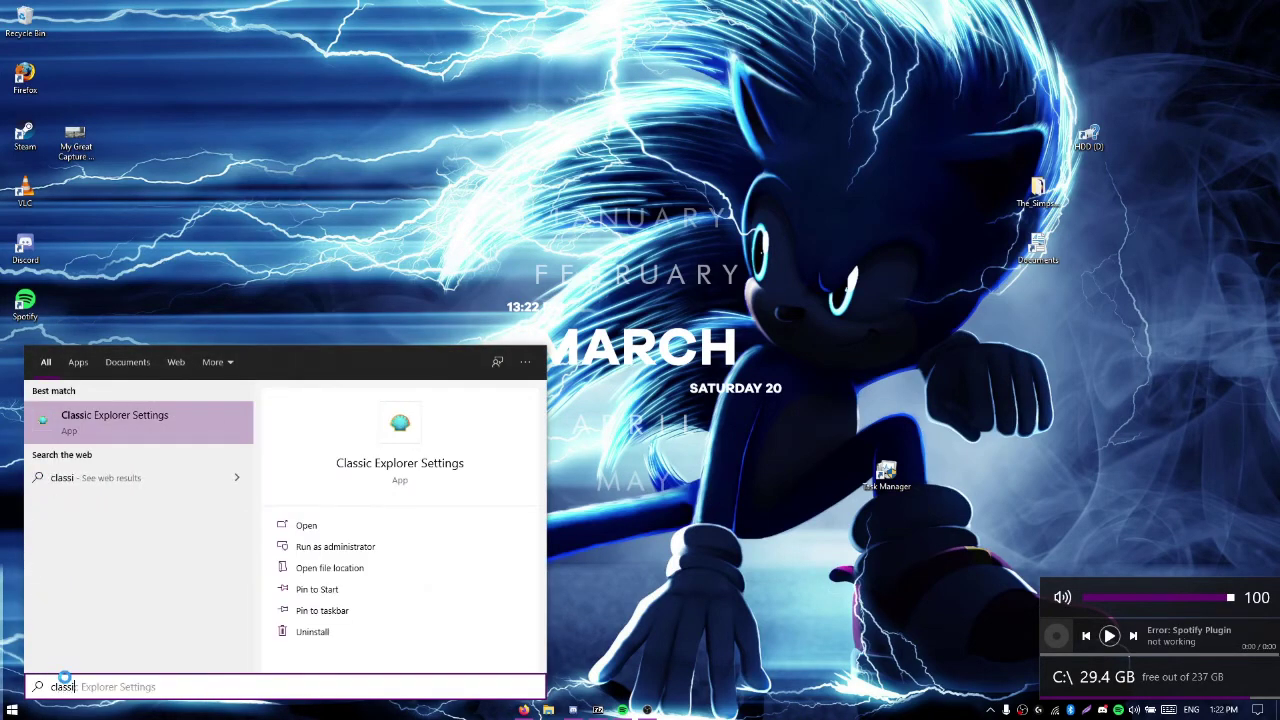
- Browse the Title Bar, Toolbar and Status Bar pages of Classic Explorer Settings, then close it
key(Return)
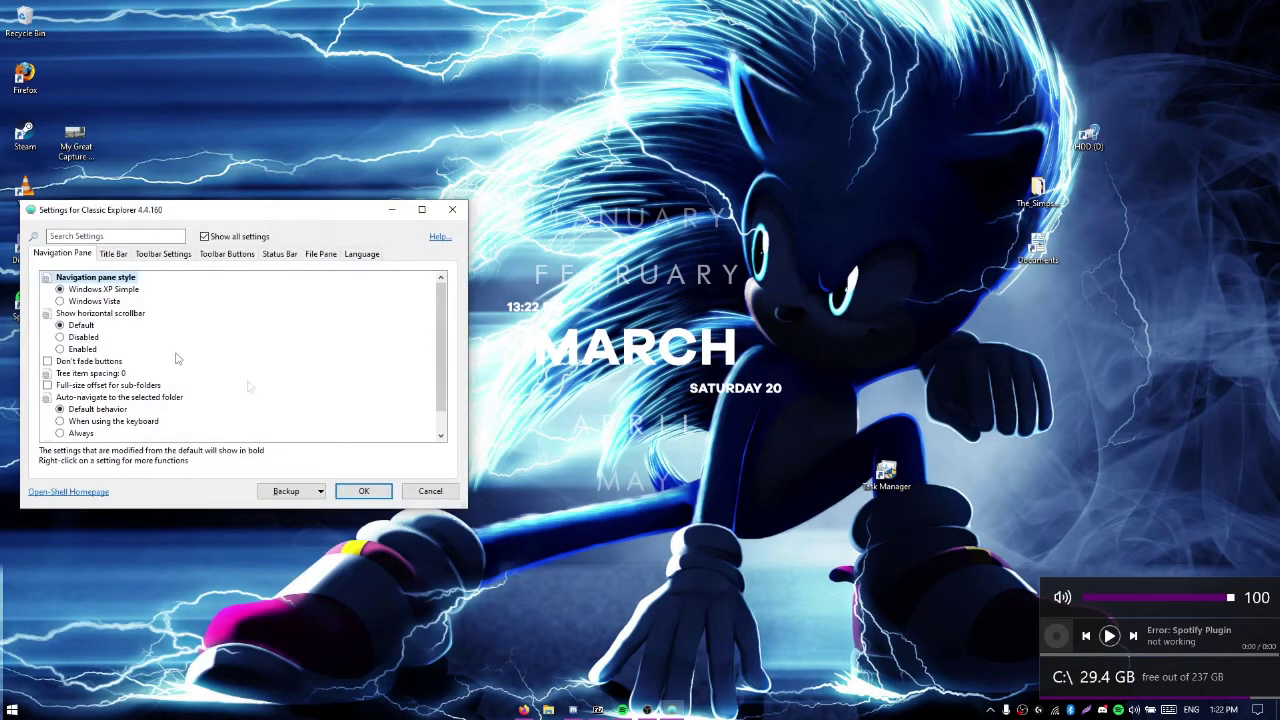
click(112, 255)
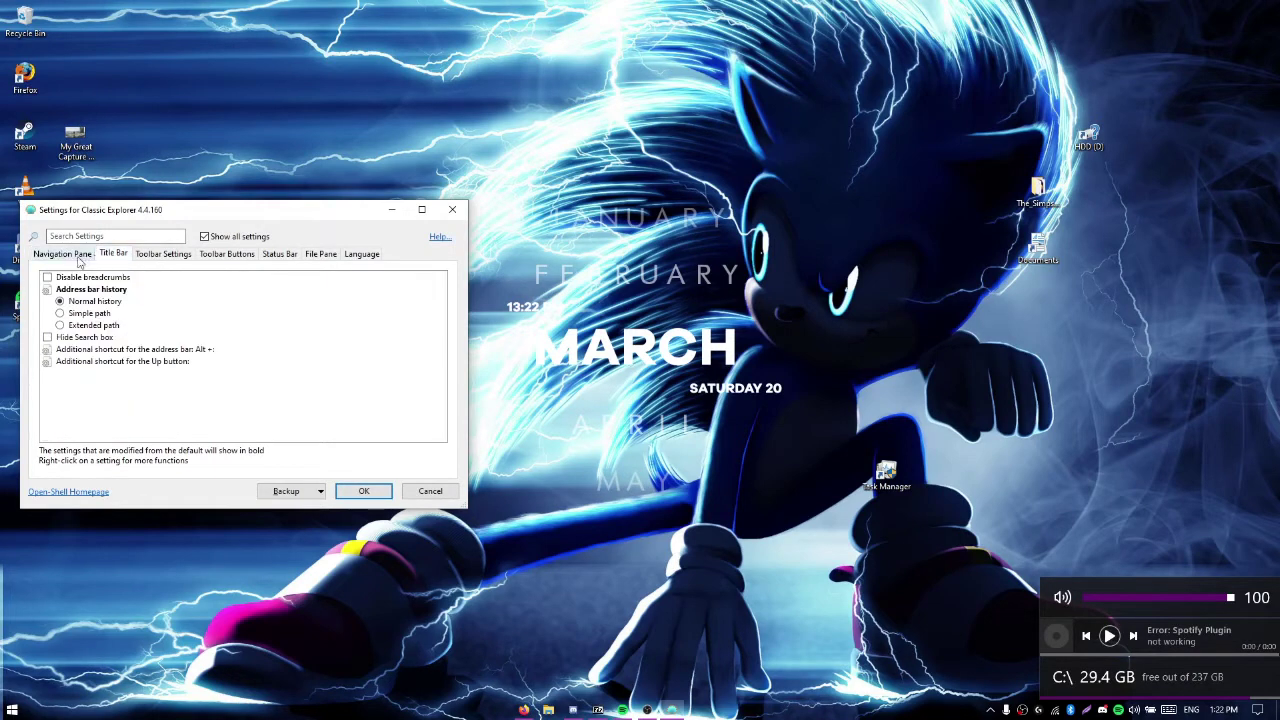
click(162, 256)
click(228, 256)
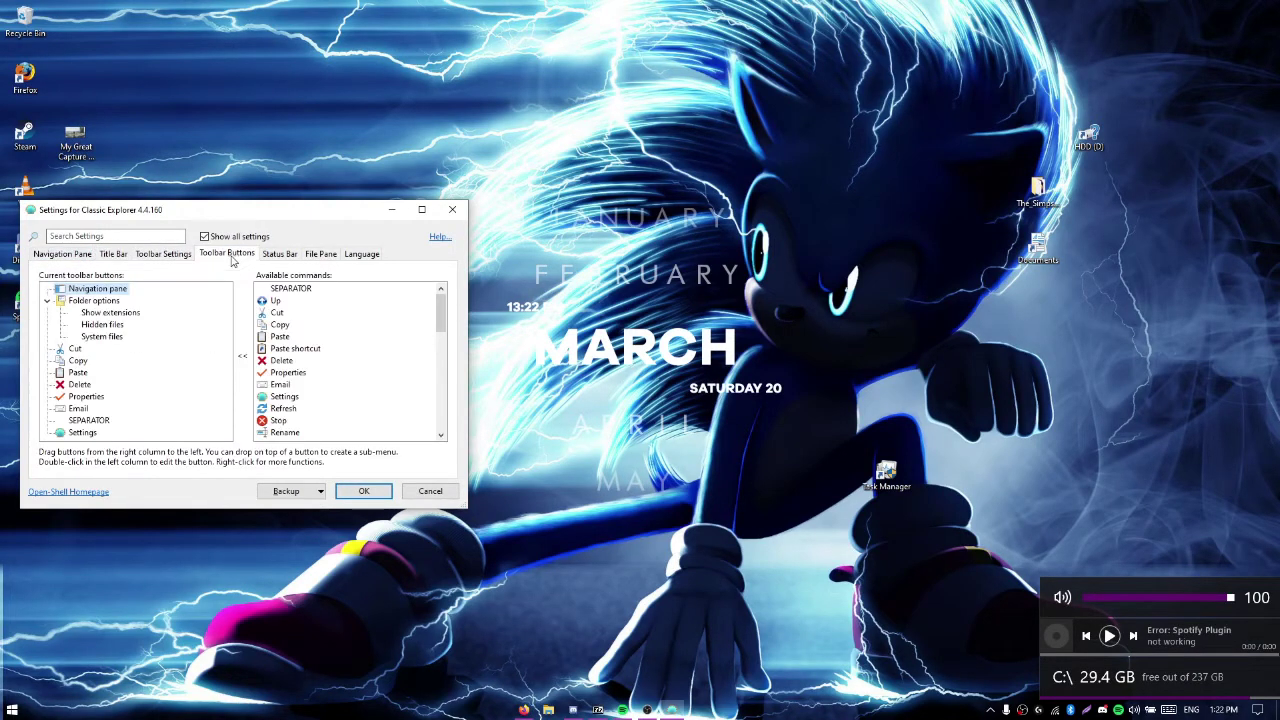
click(280, 255)
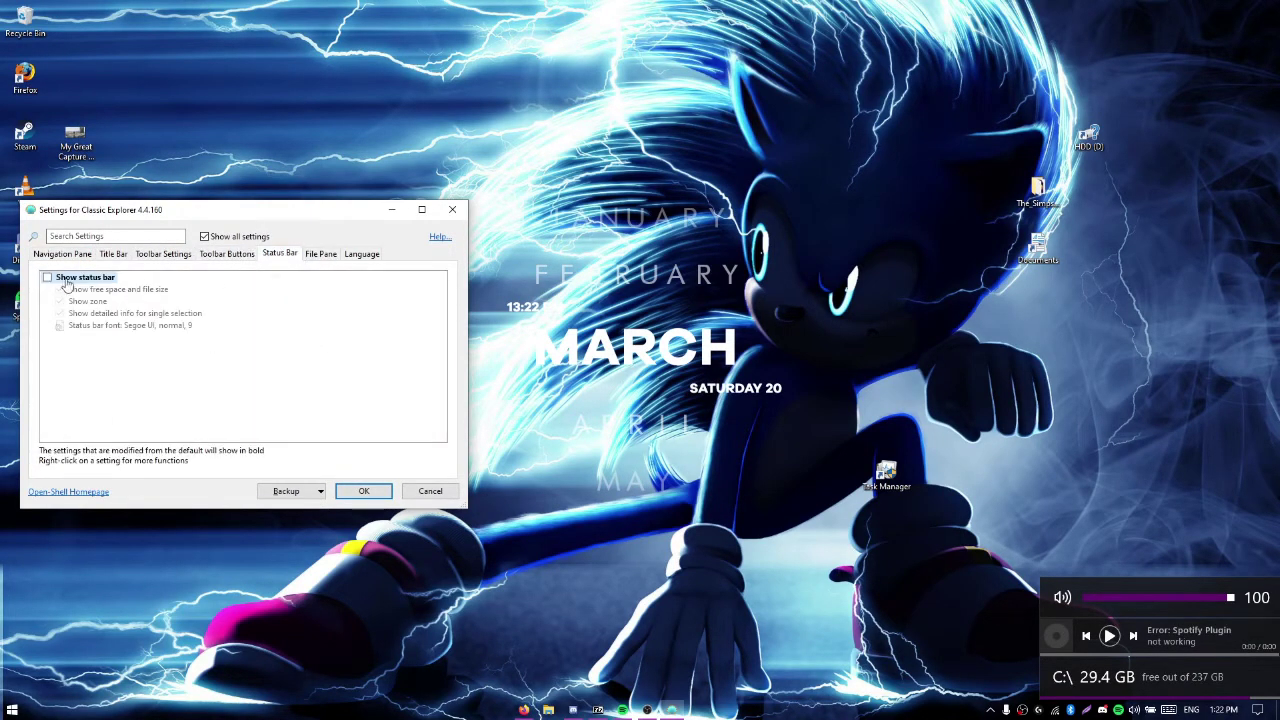
click(232, 256)
click(118, 255)
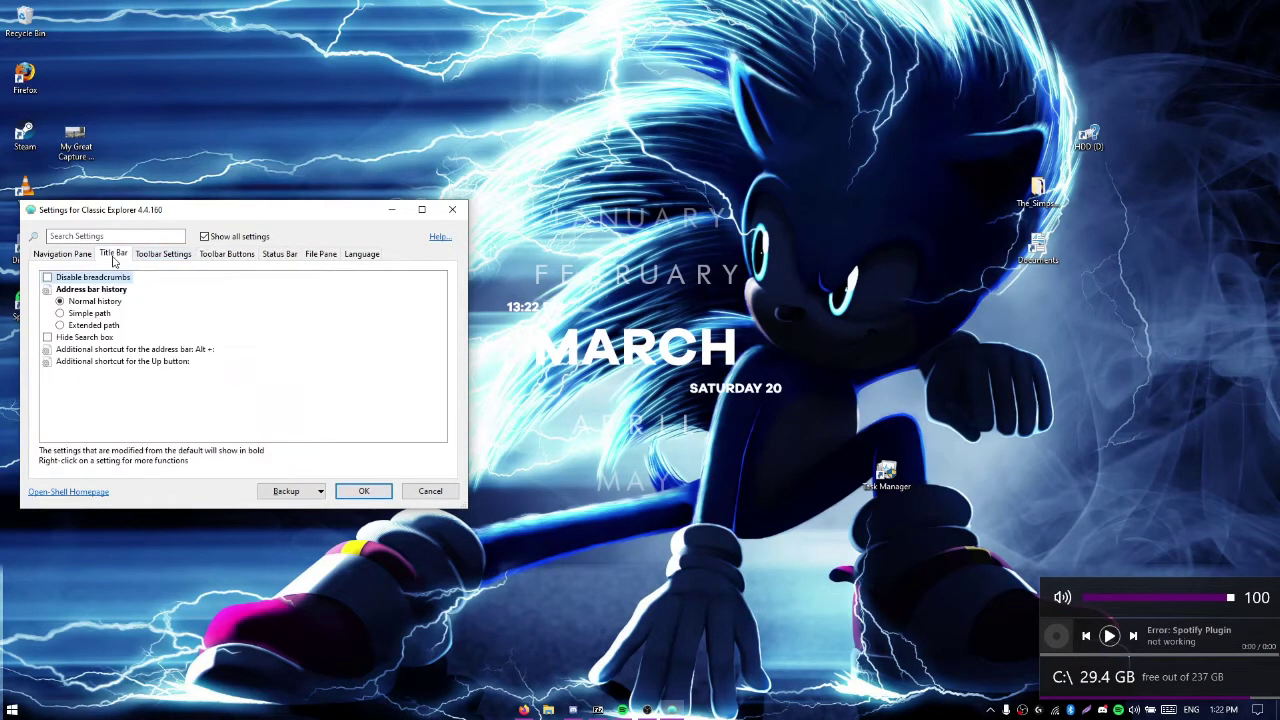
click(65, 256)
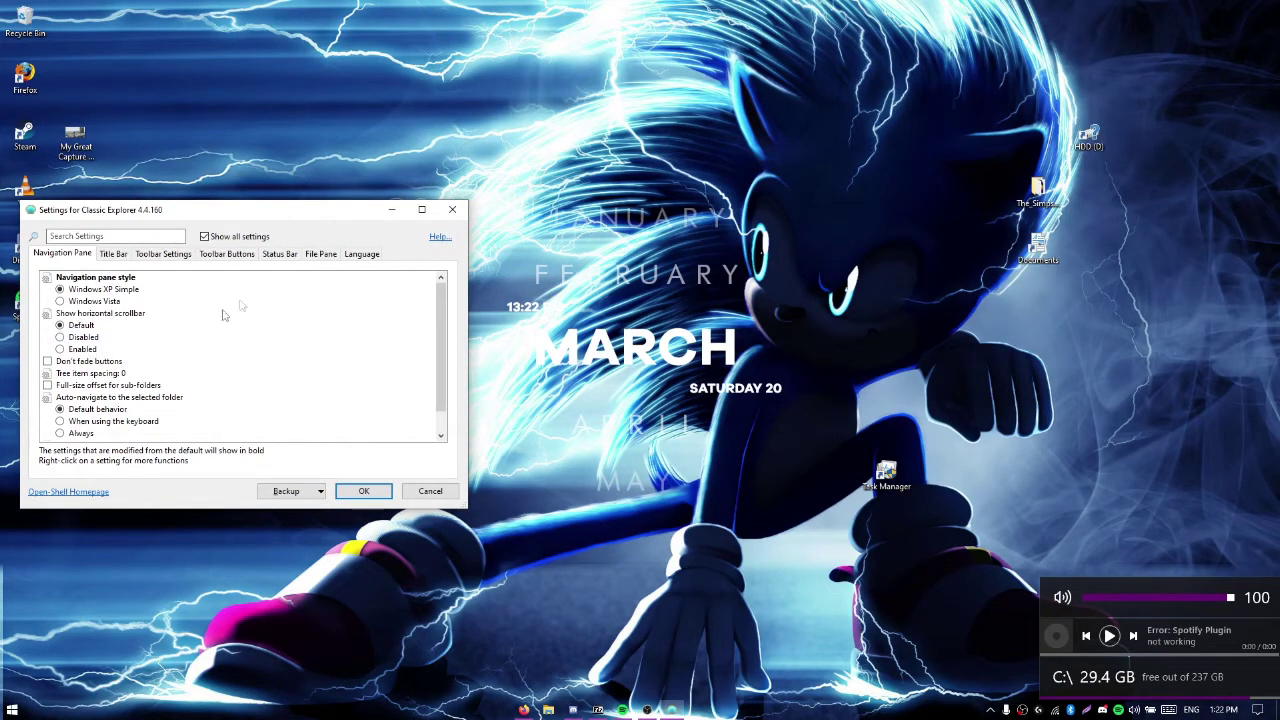
click(452, 209)
- Open Open-Shell Menu Settings from the Start button's right-click menu and view the style choices
click(10, 712)
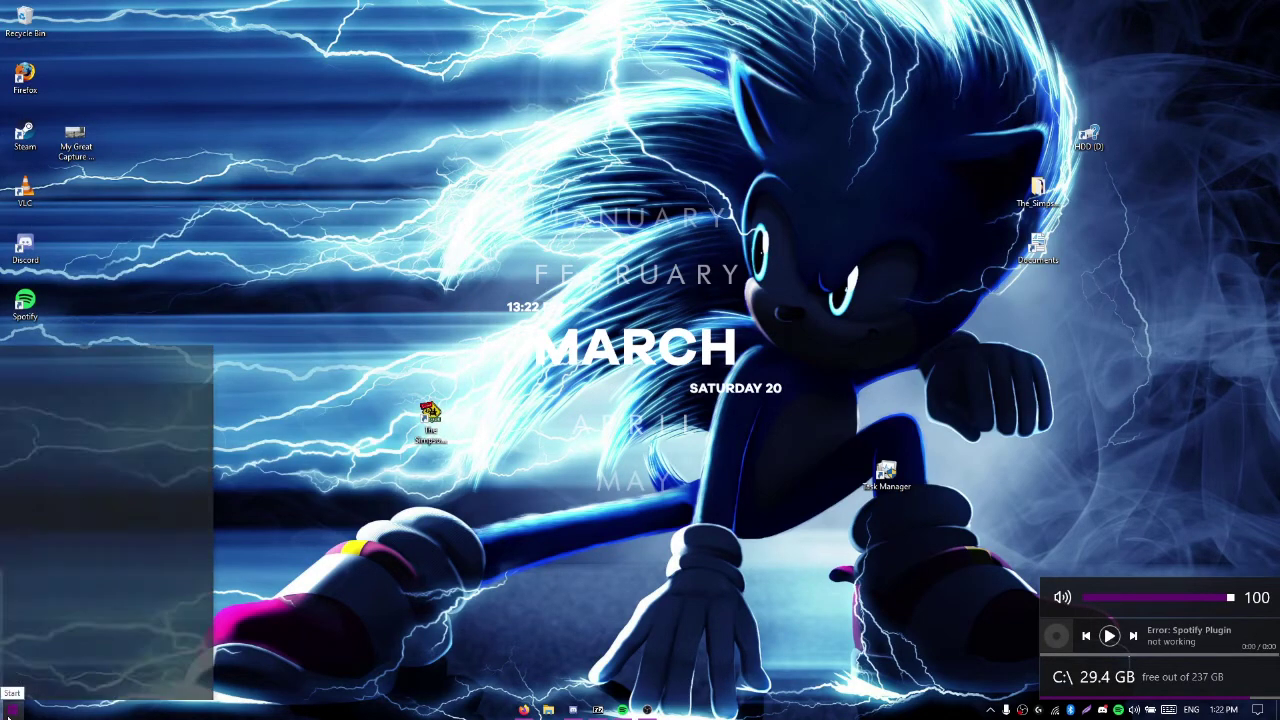
right_click(10, 712)
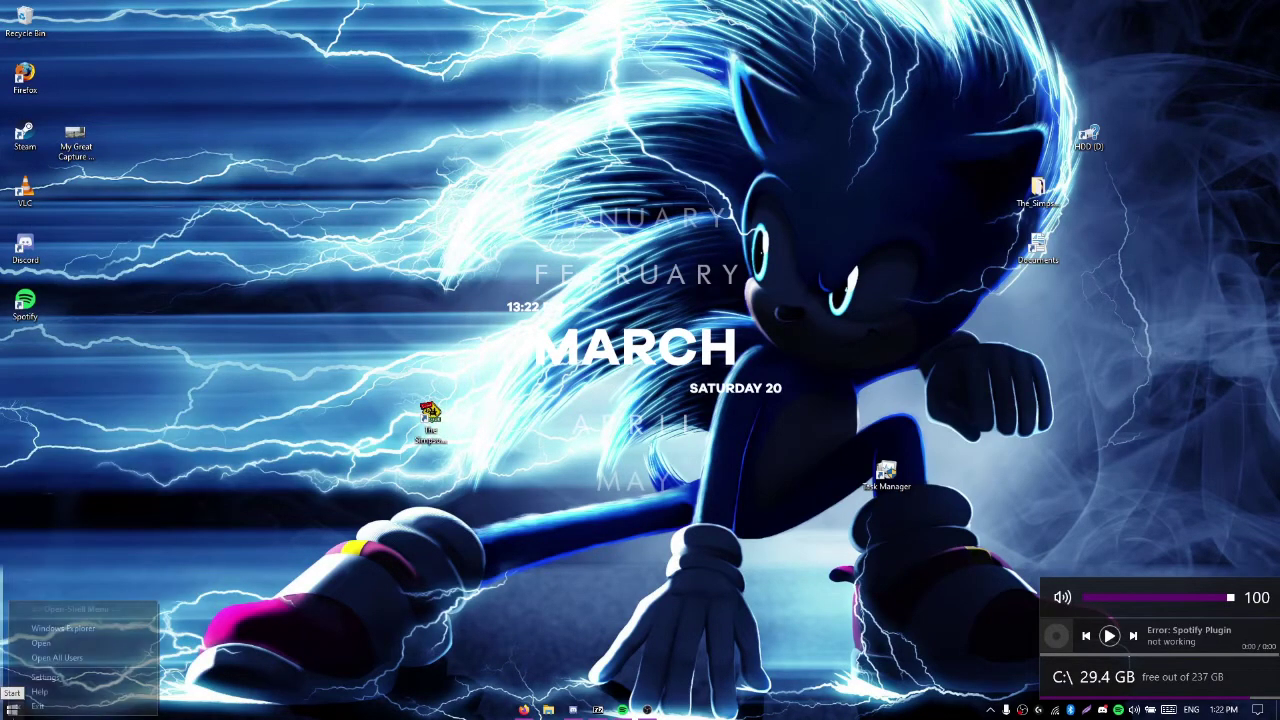
click(54, 678)
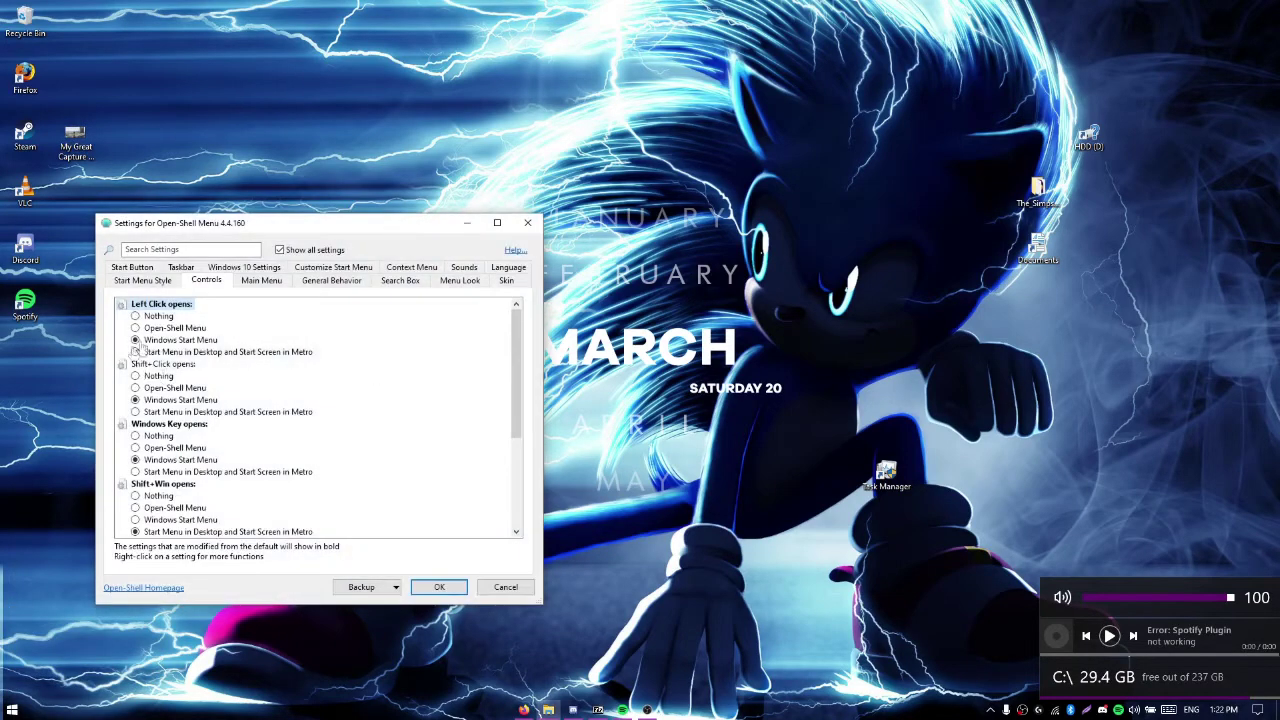
click(142, 283)
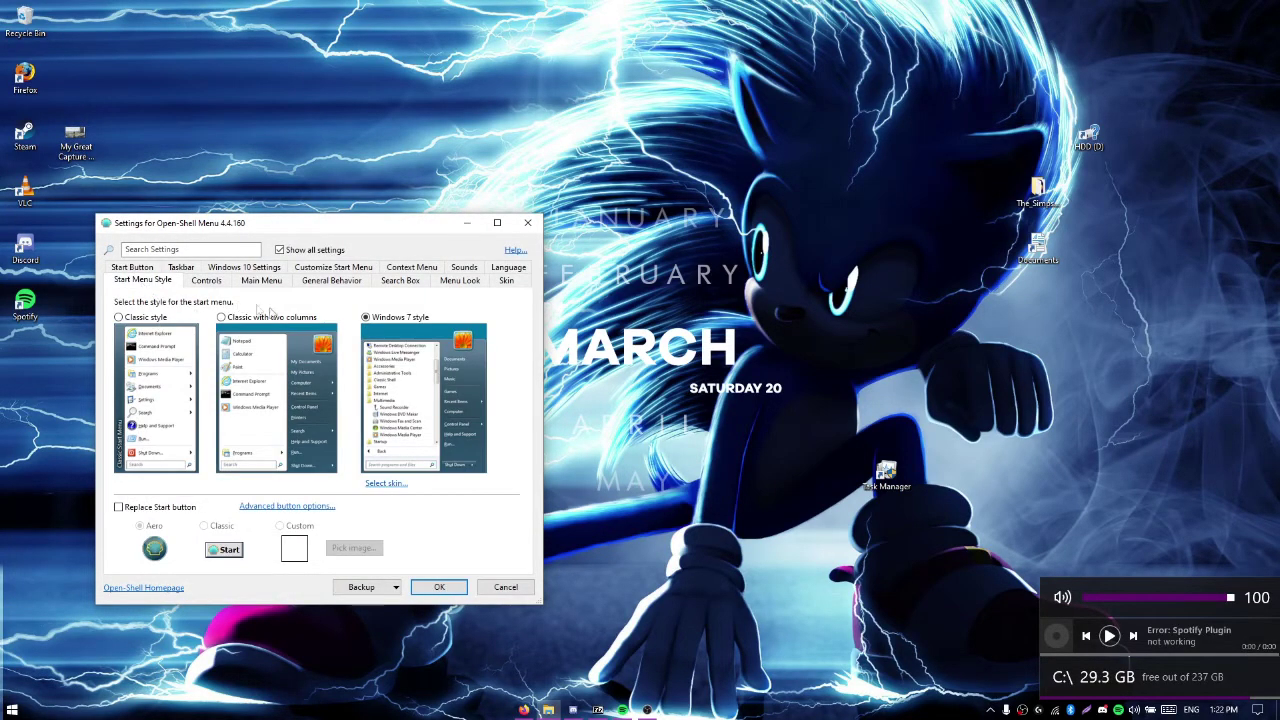
click(200, 285)
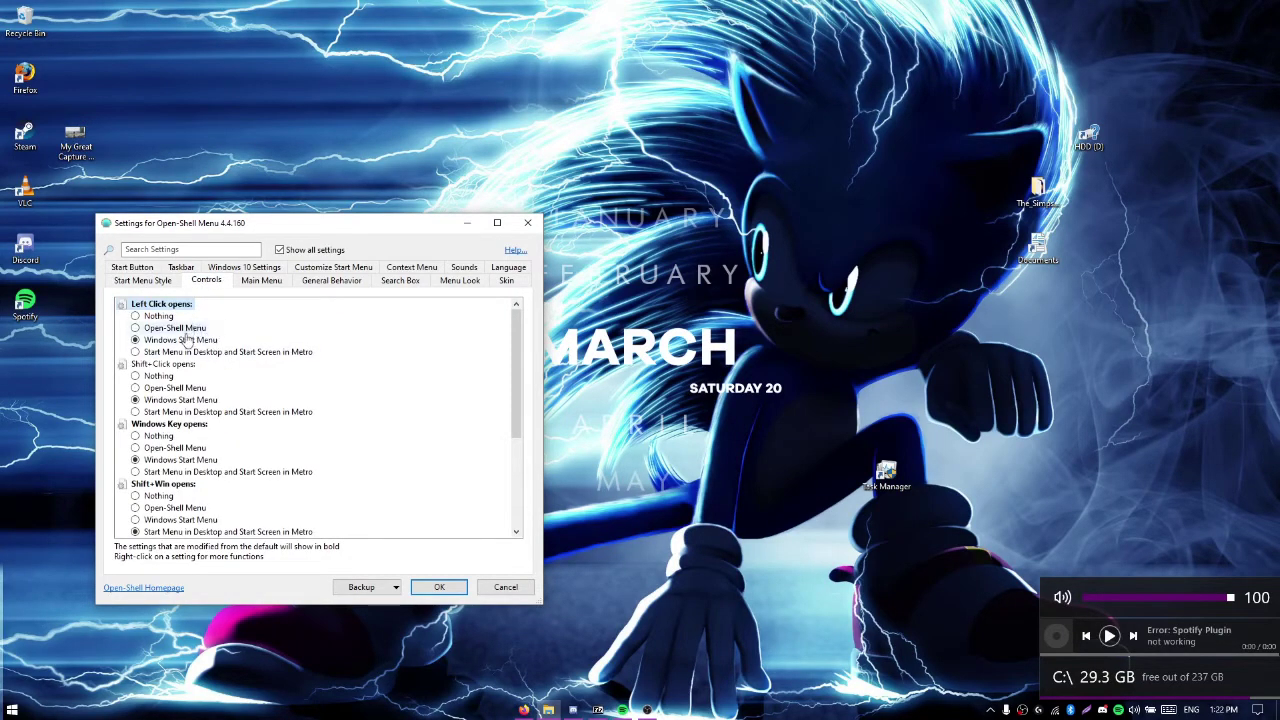
- Review the Controls options for what Start button clicks and keys open
click(12, 708)
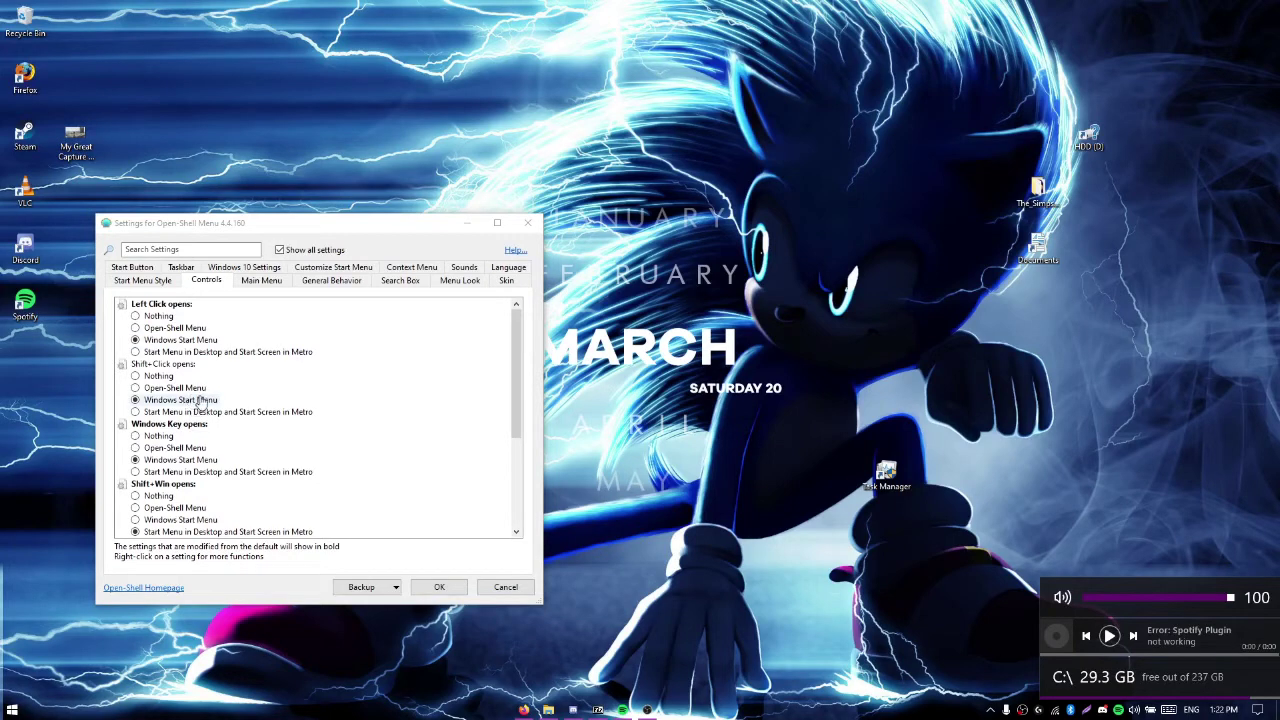
scroll(190, 490, down, 2)
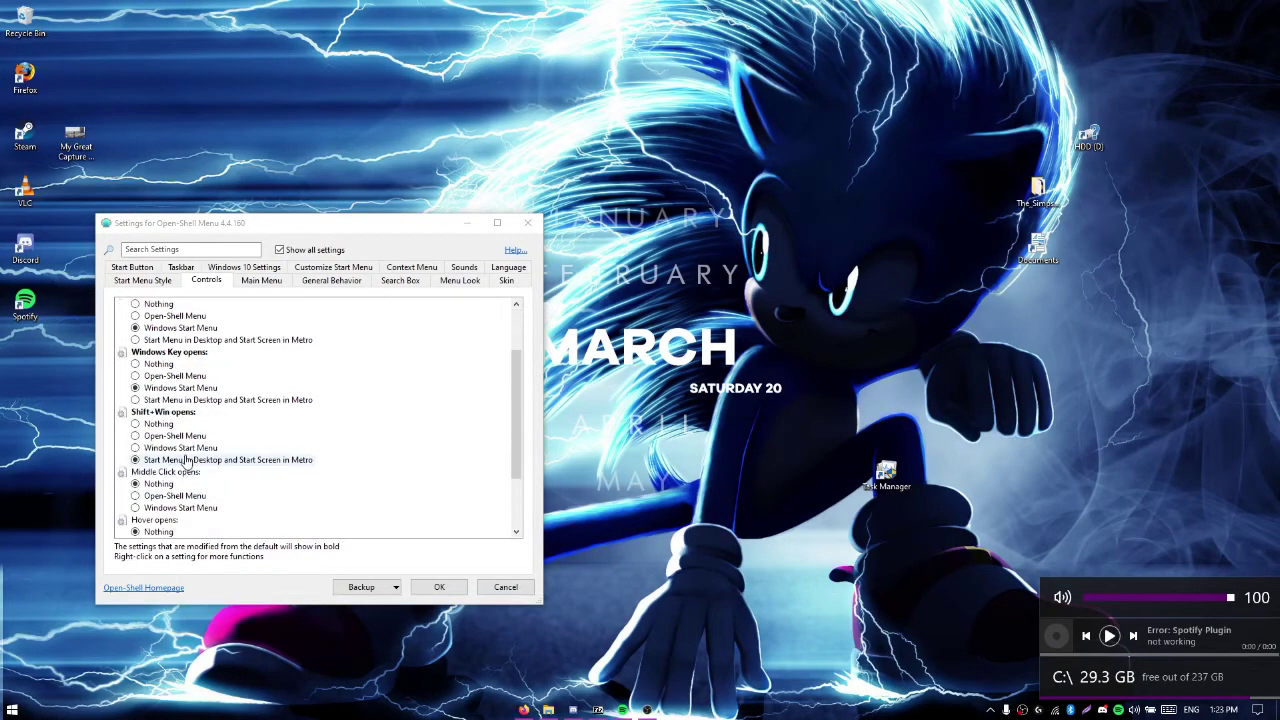
scroll(188, 458, up, 2)
scroll(190, 459, down, 2)
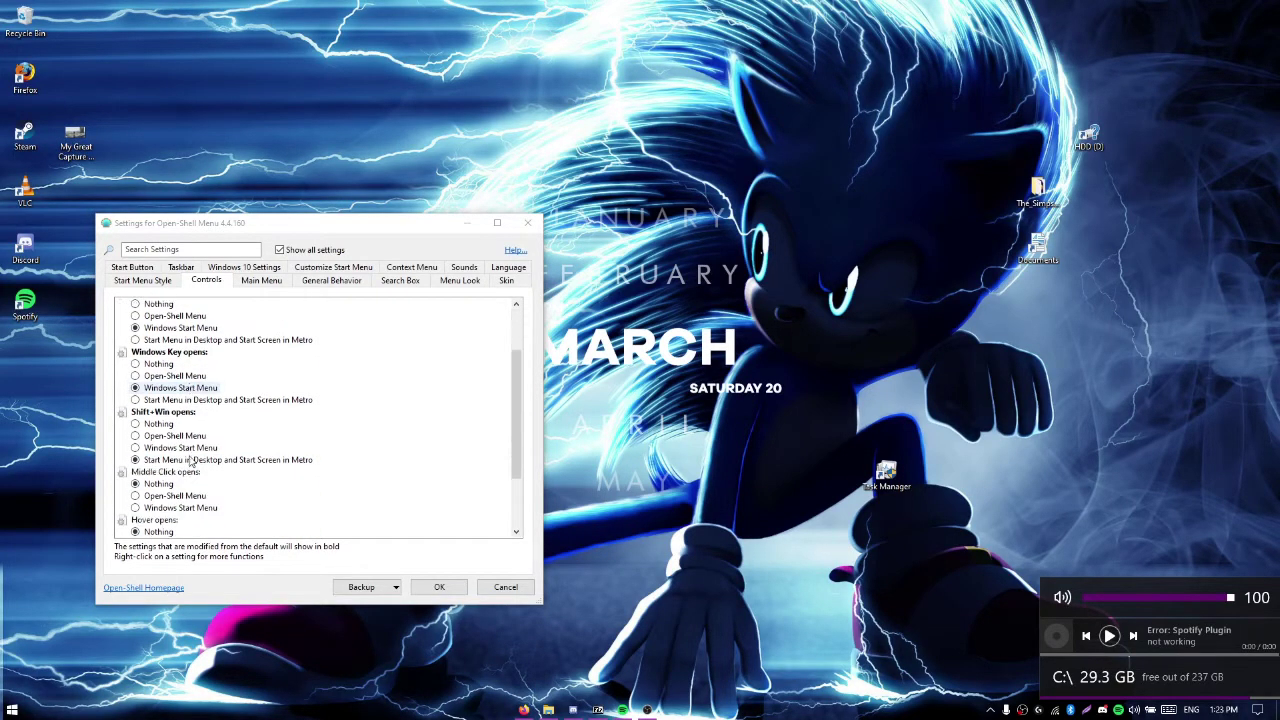
scroll(190, 458, down, 1)
scroll(190, 460, down, 1)
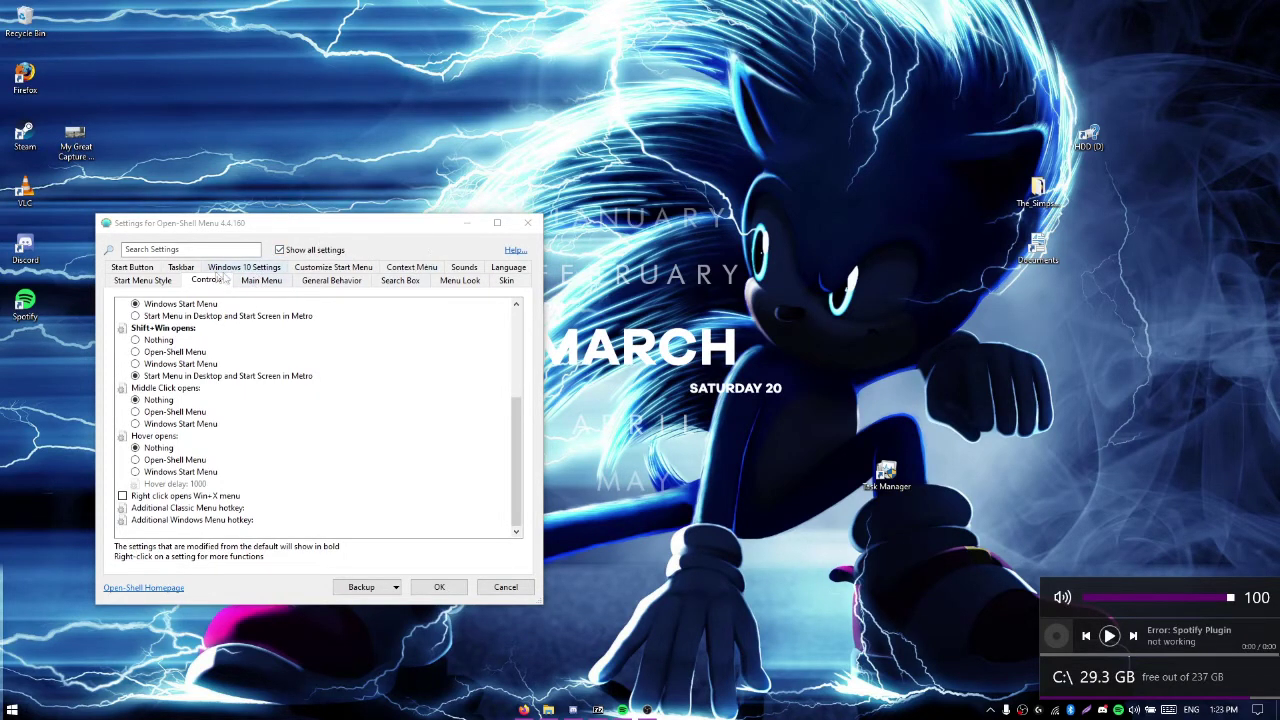
- Try the Glass and Opaque taskbar looks, settling on Transparent
click(174, 268)
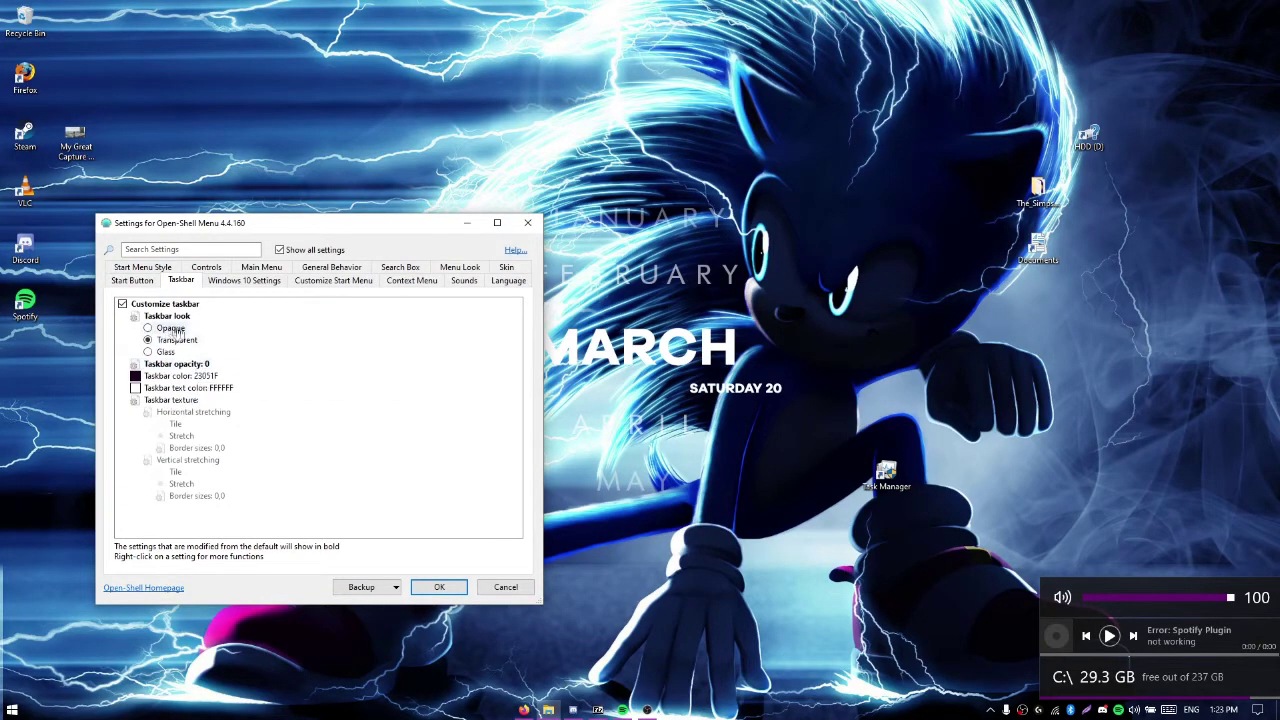
click(164, 352)
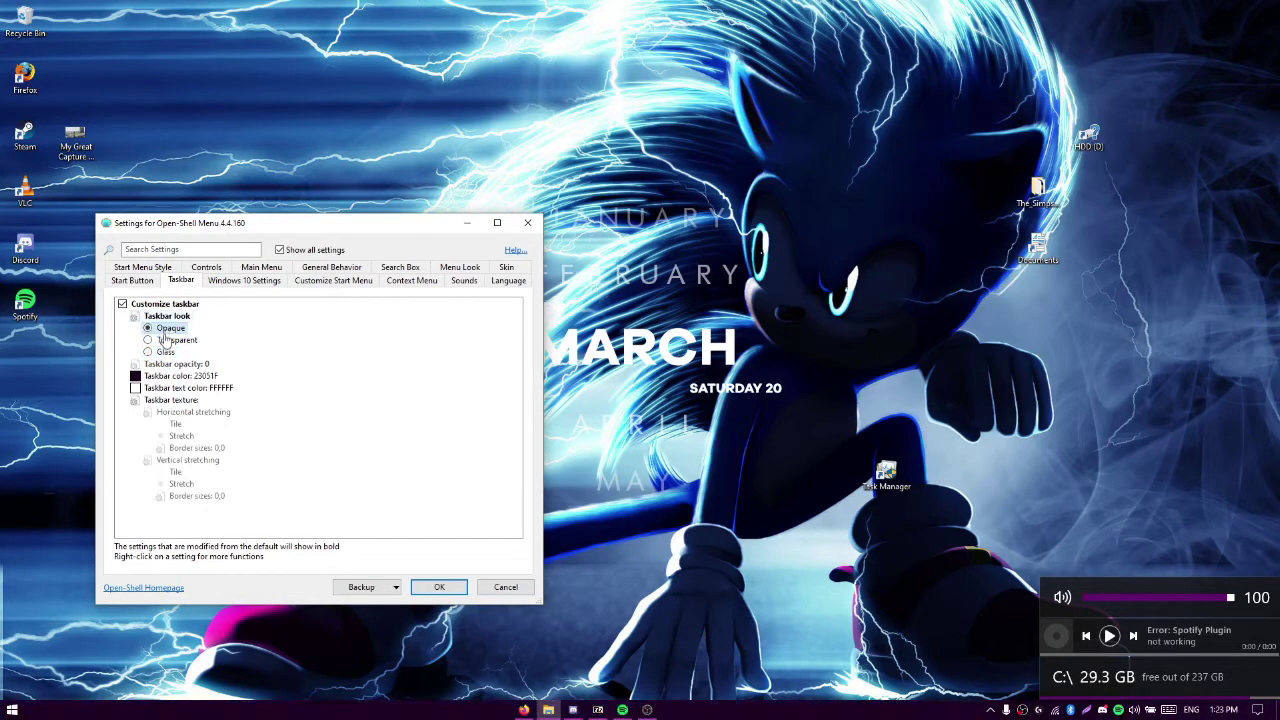
click(168, 340)
click(170, 328)
click(165, 352)
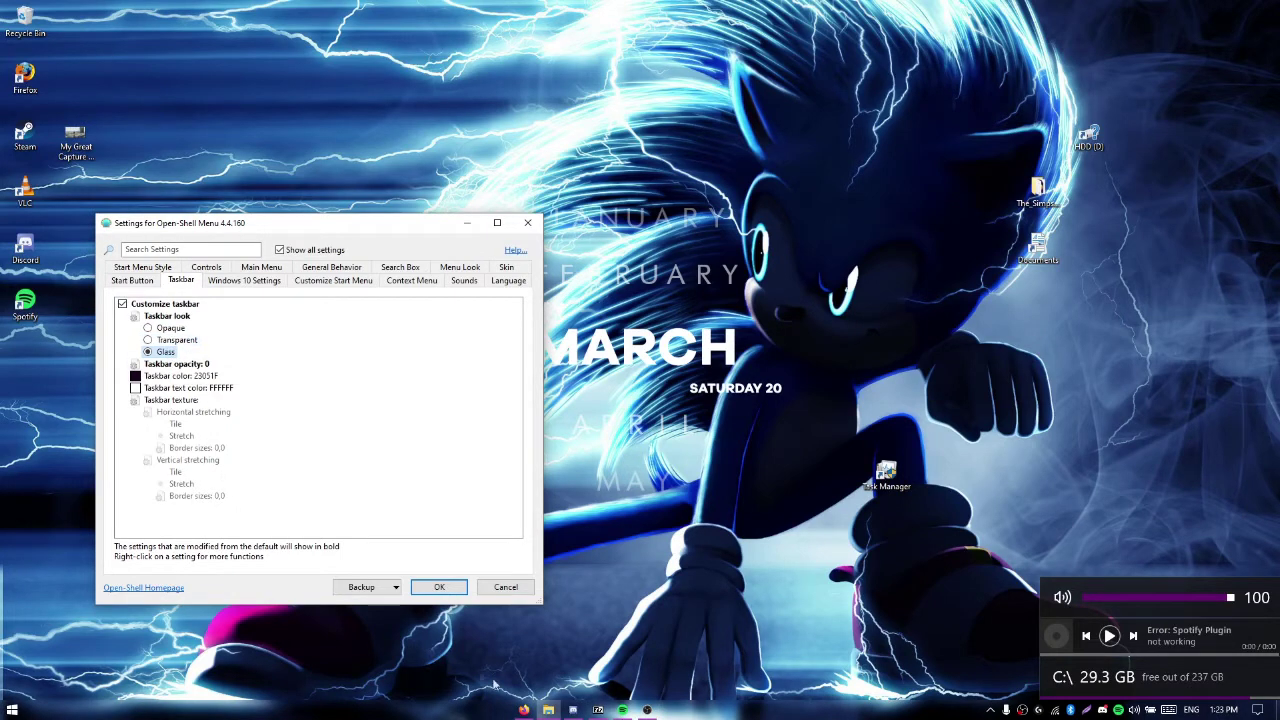
click(165, 340)
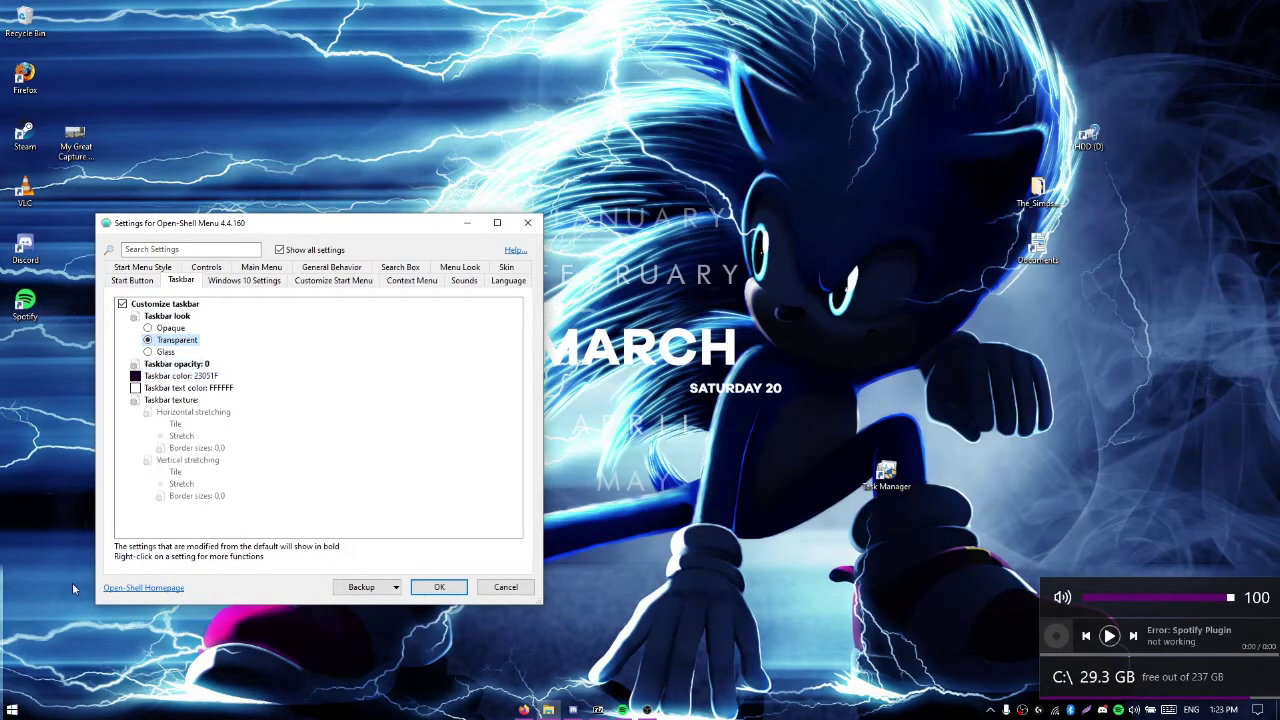
- Set Taskbar opacity to 100 and view the Start menu items list
double_click(205, 366)
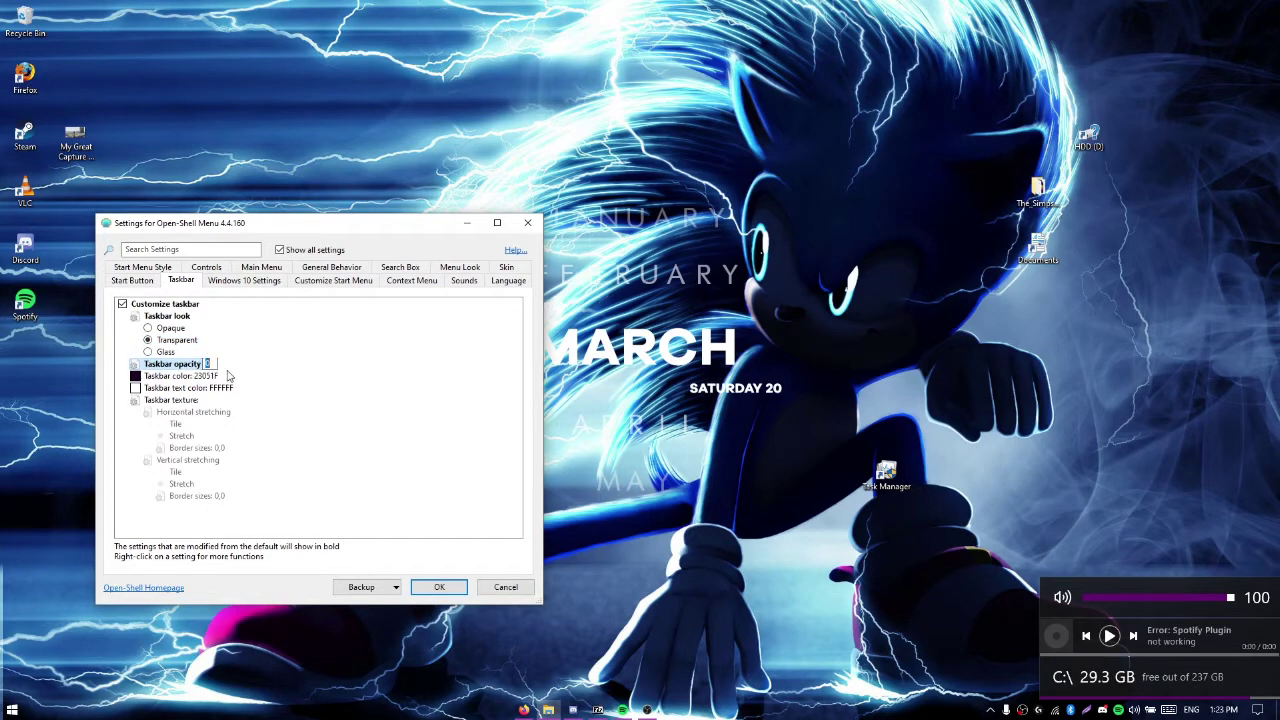
text(100)
key(Return)
click(340, 281)
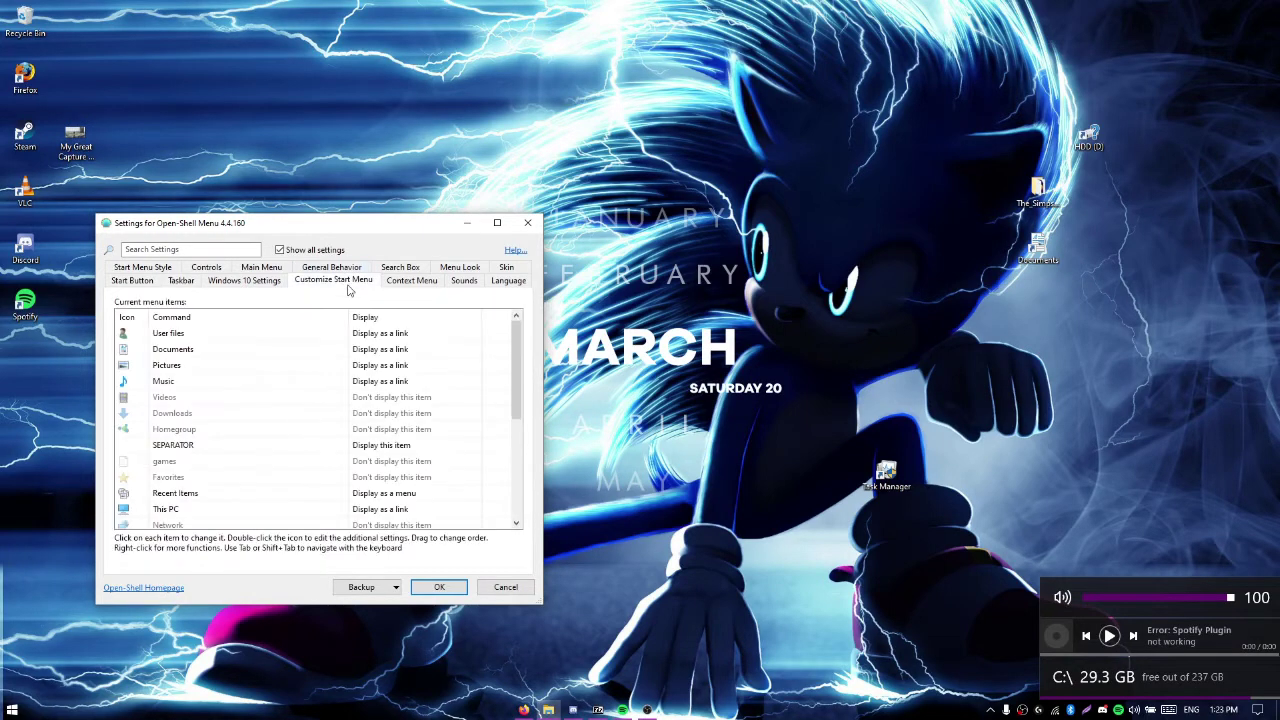
- Browse the Windows 10 Settings, Main Menu and Start Menu Style pages
click(250, 281)
click(208, 270)
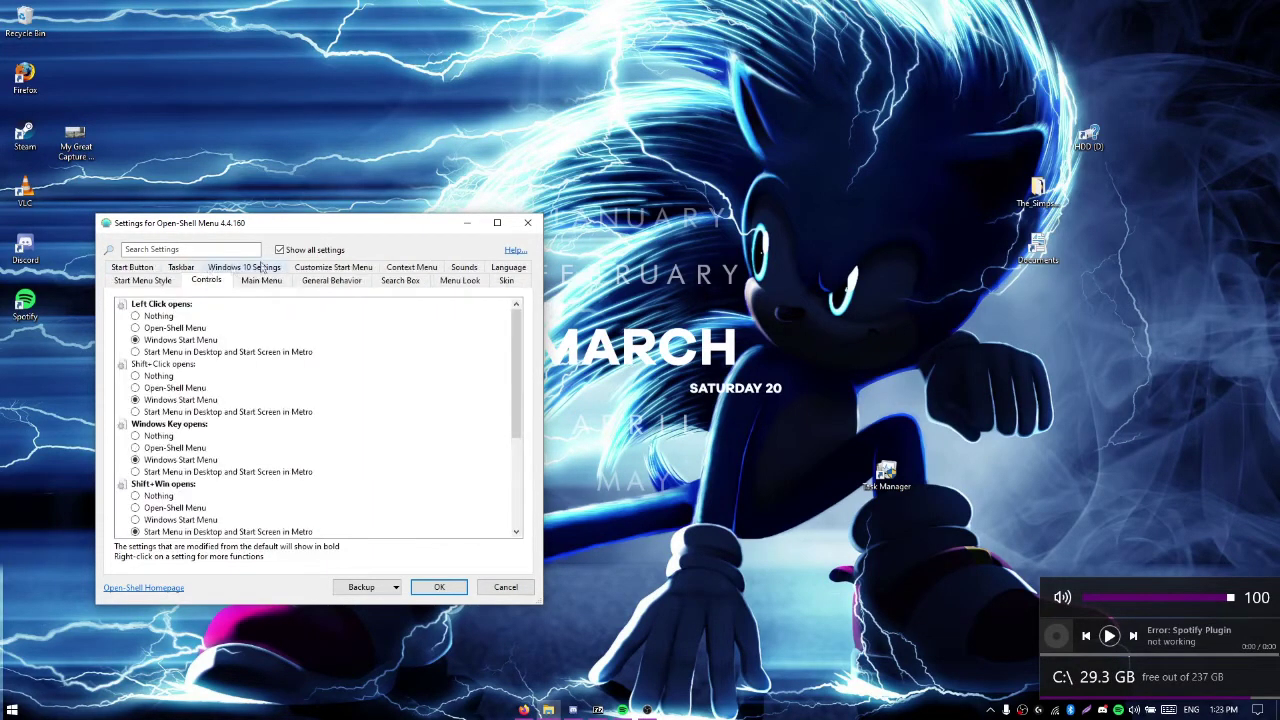
click(290, 267)
click(264, 270)
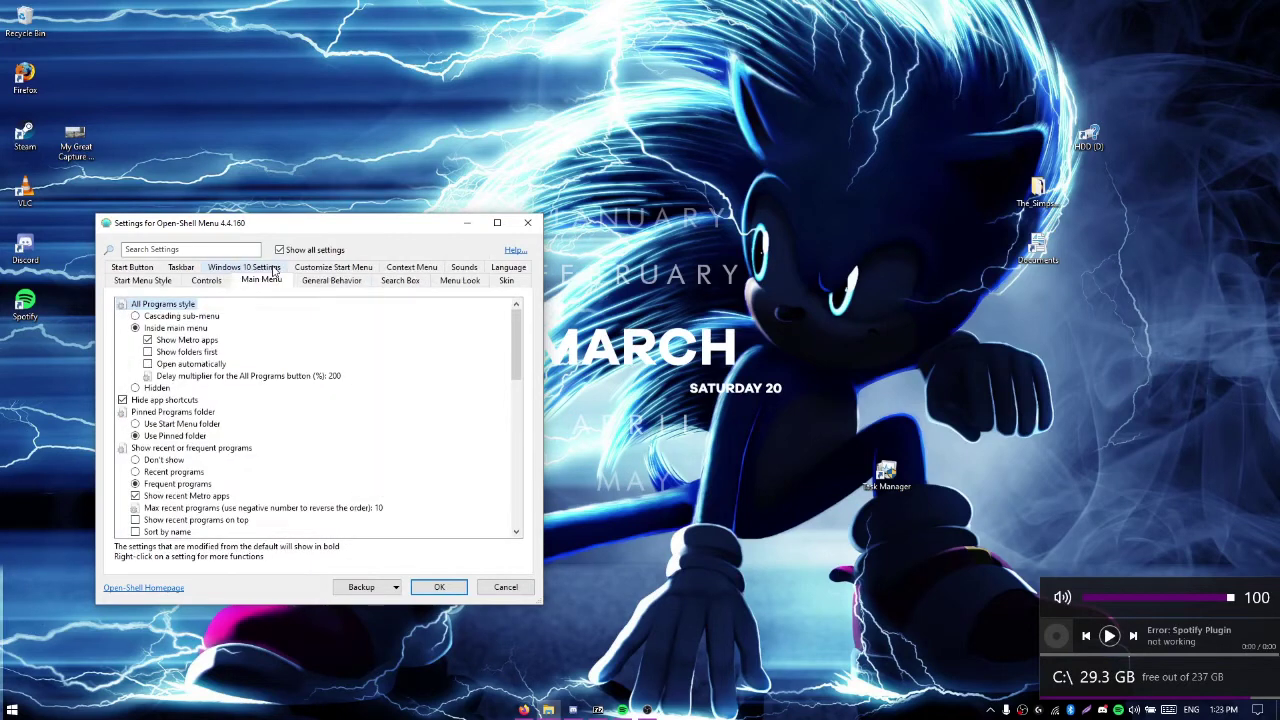
click(140, 281)
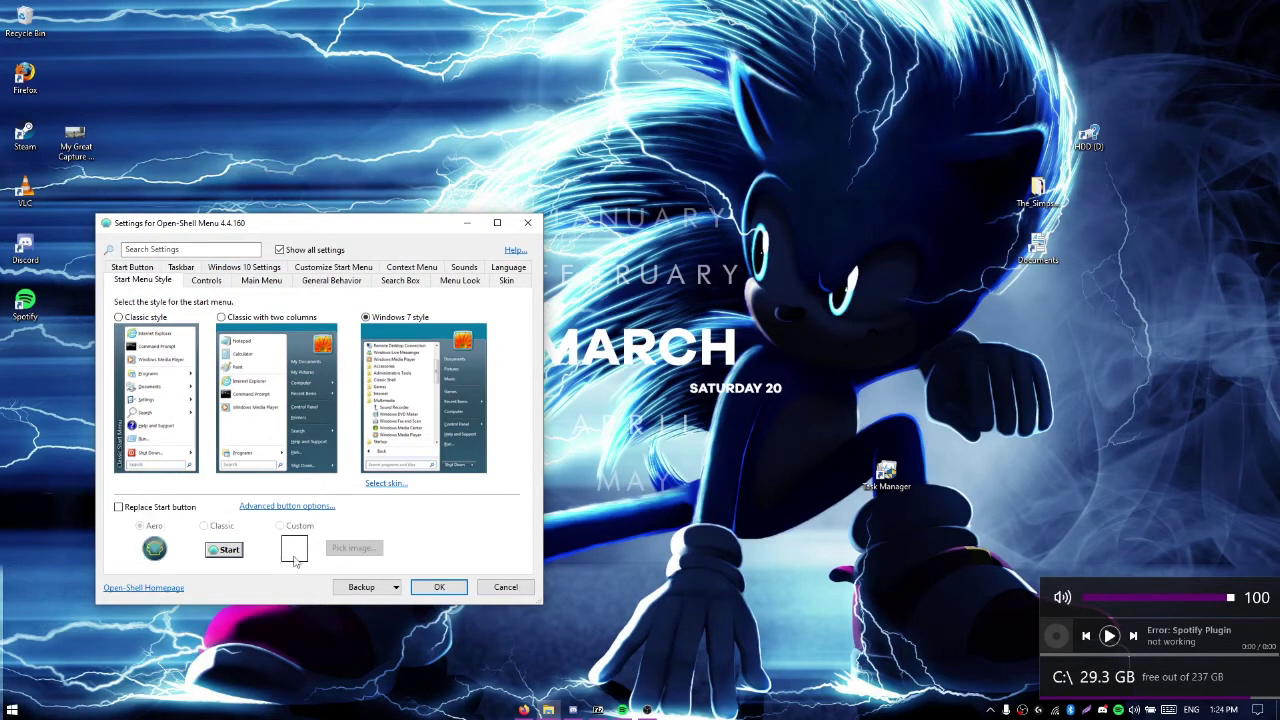
- Replace the Start button with a custom image, xFazee.png from Pictures
click(176, 508)
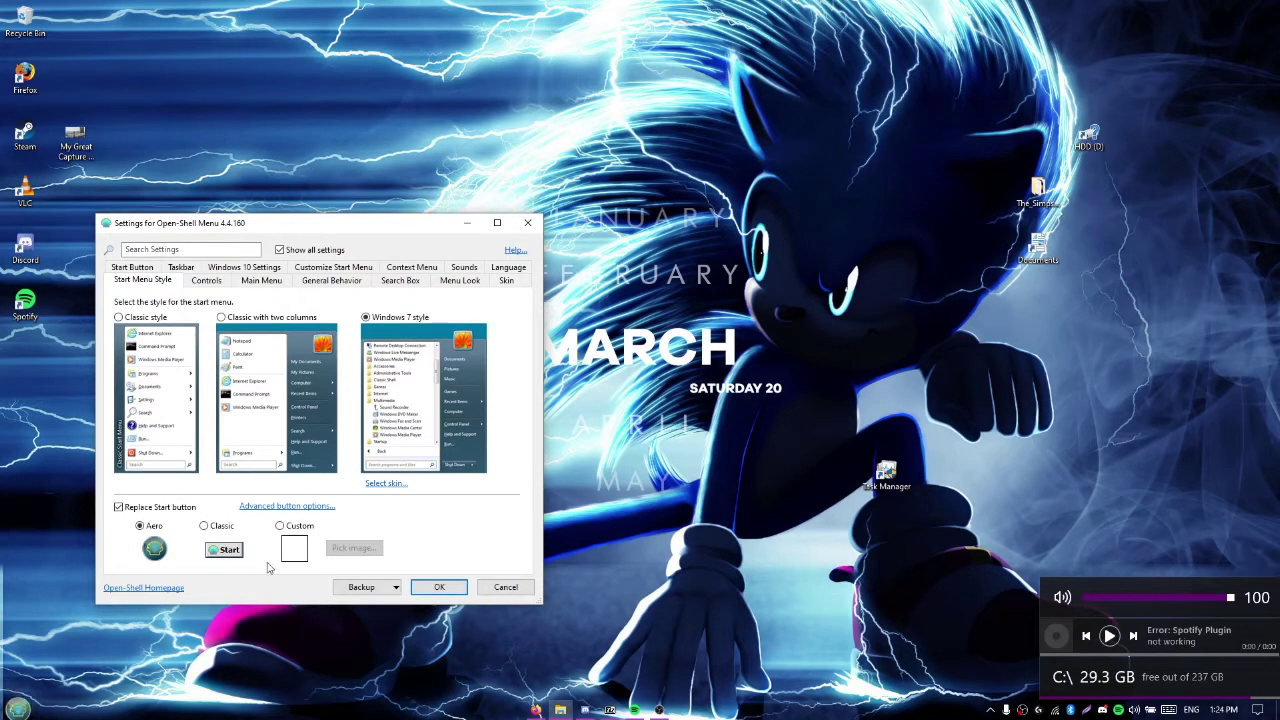
click(287, 530)
click(354, 548)
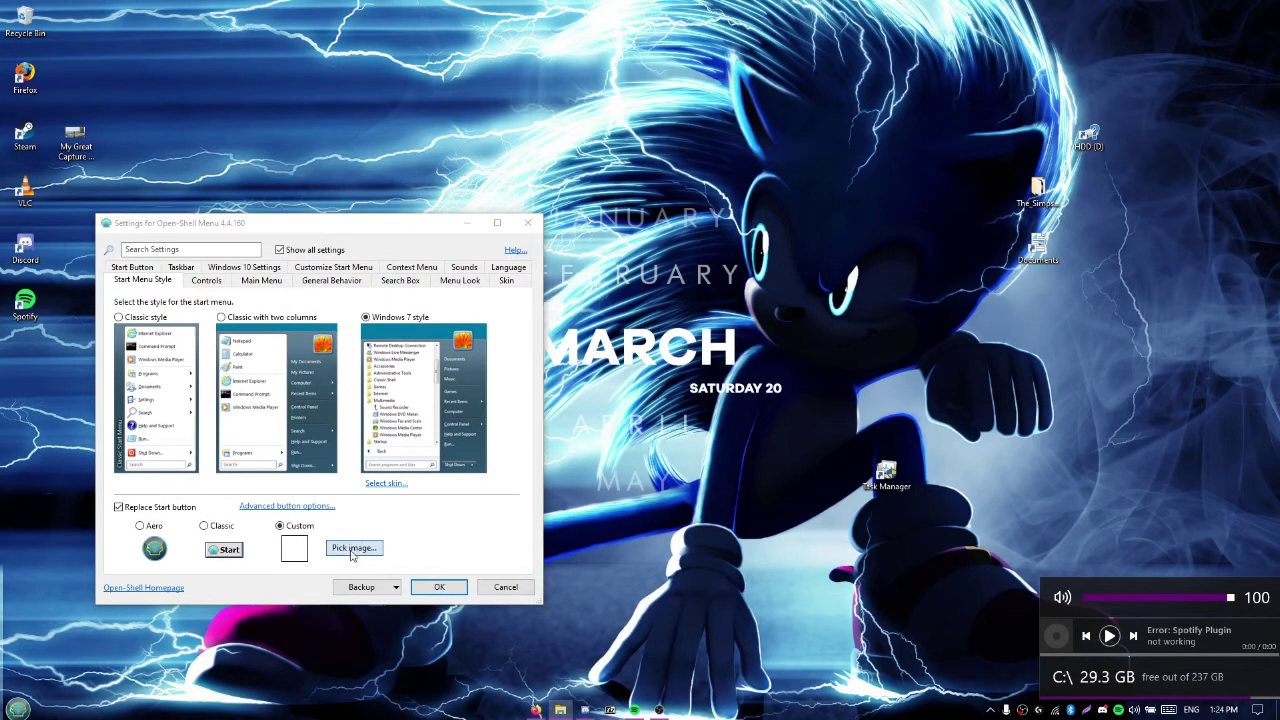
scroll(147, 450, up, 5)
scroll(147, 470, up, 2)
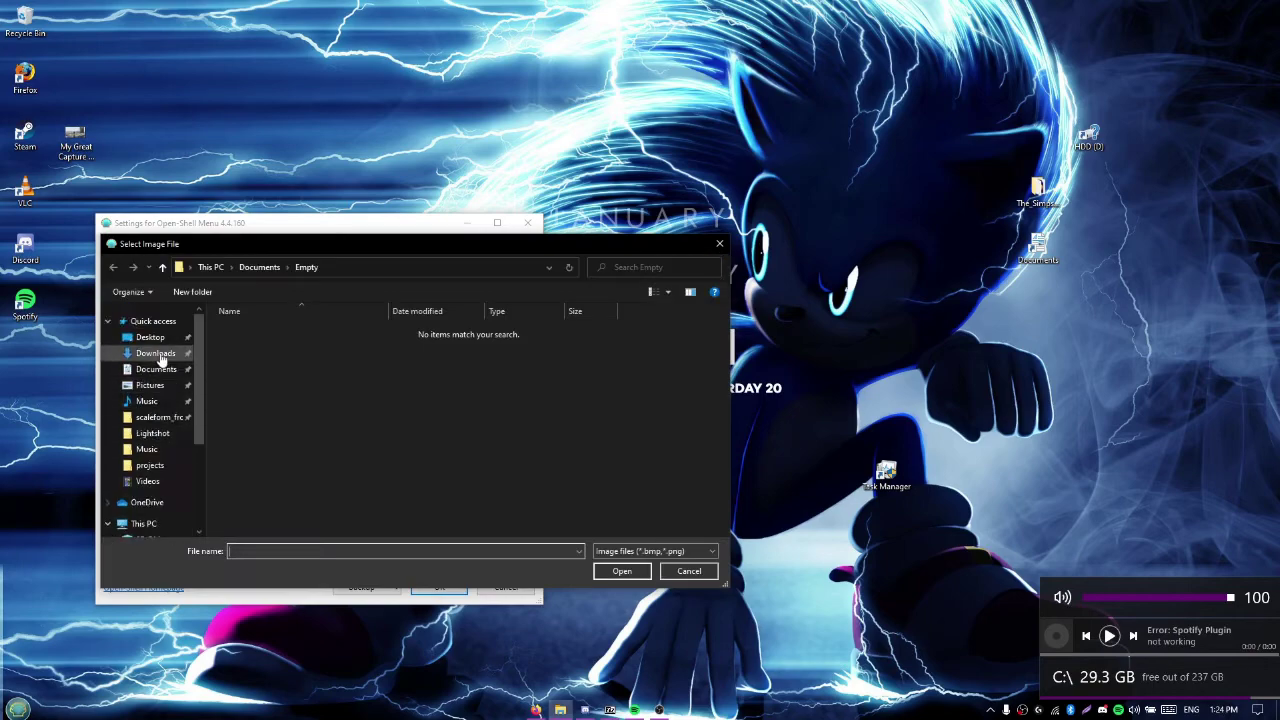
click(150, 385)
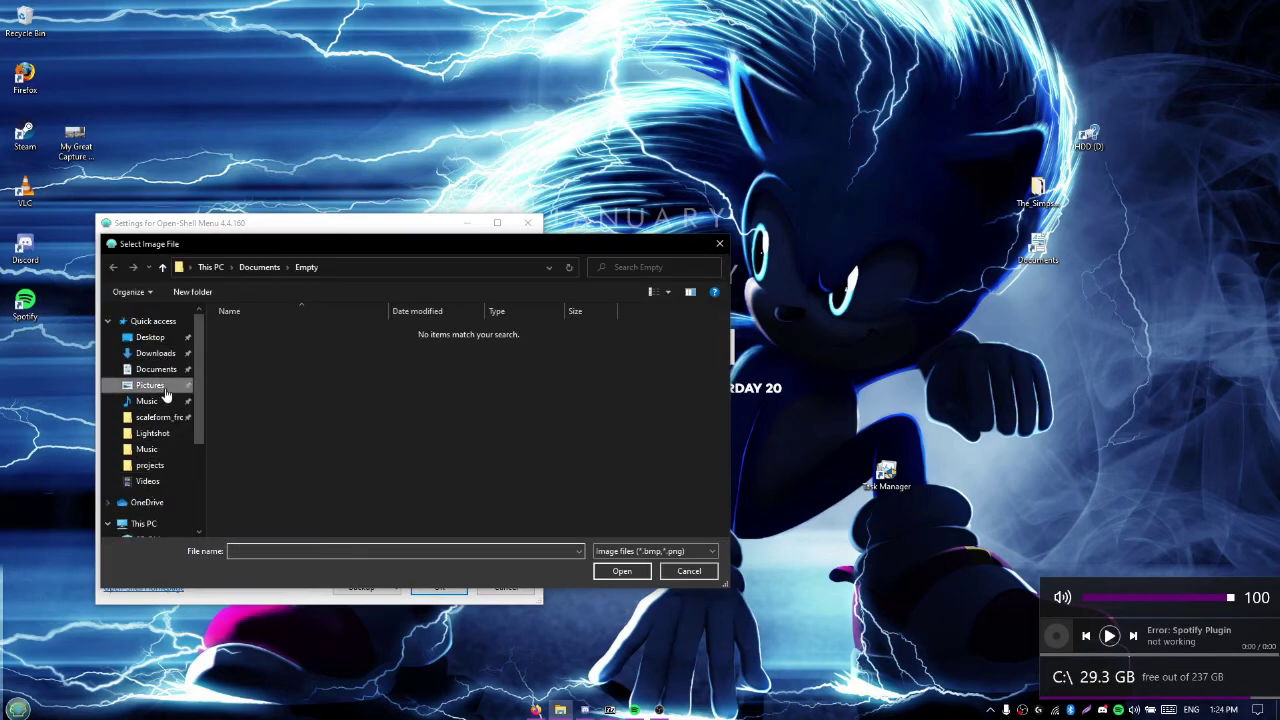
scroll(478, 447, down, 1)
scroll(675, 495, up, 1)
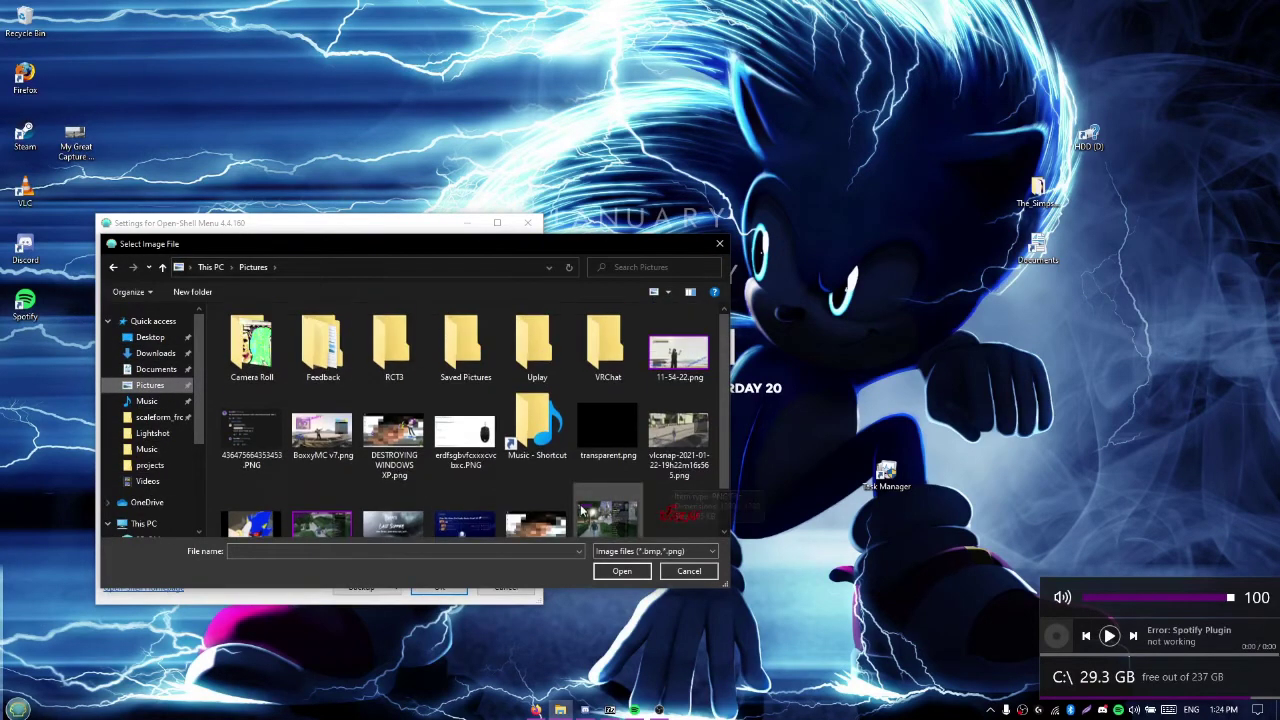
double_click(680, 512)
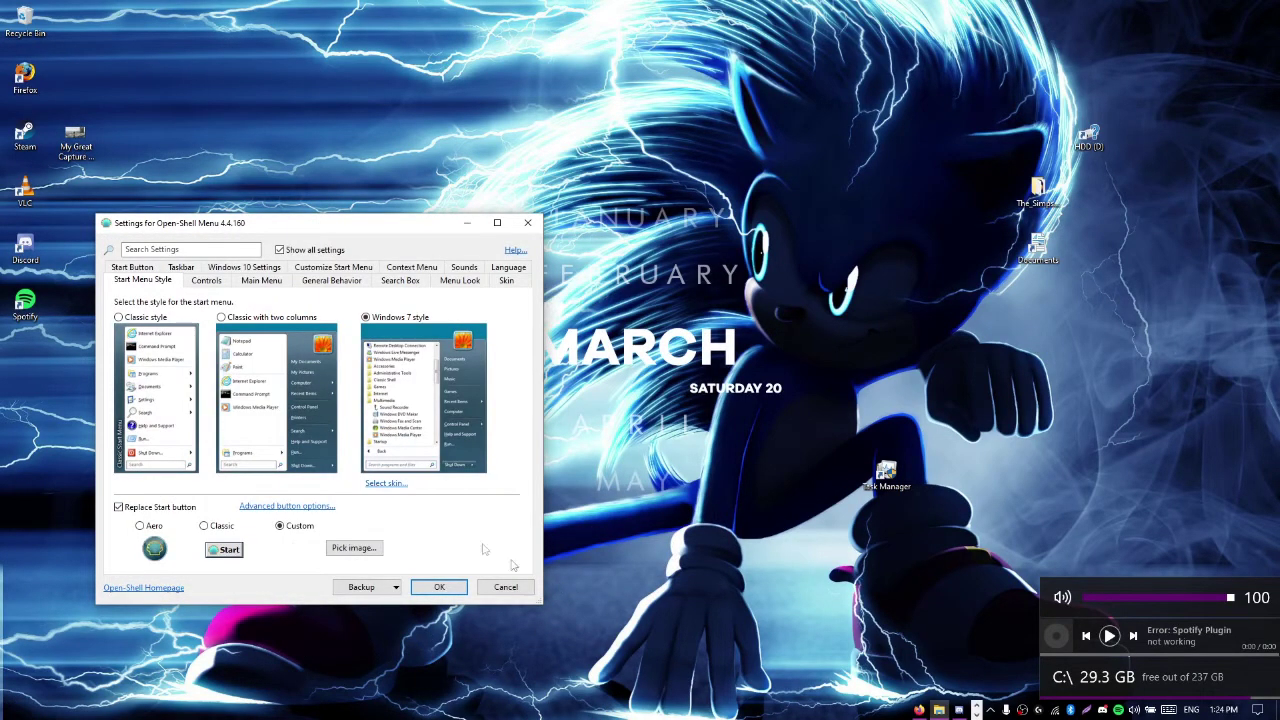
- Turn off Replace Start button and close the settings, answering the save prompt
click(140, 509)
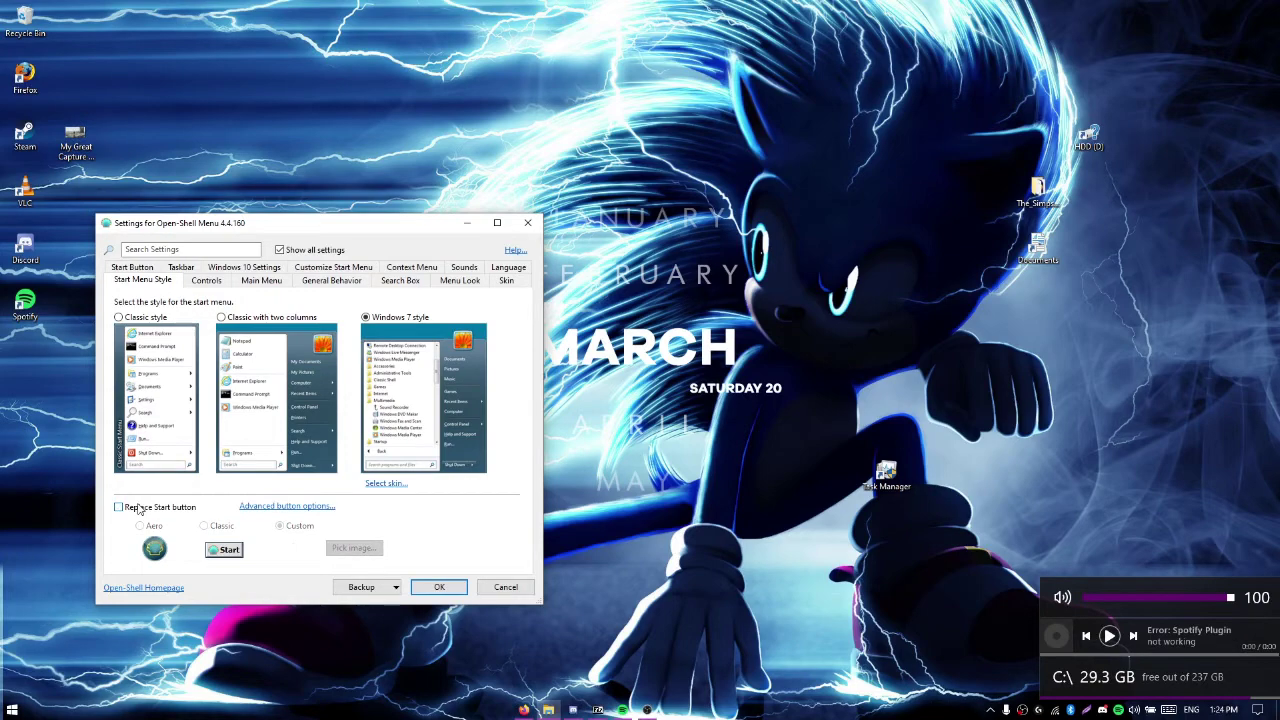
click(528, 222)
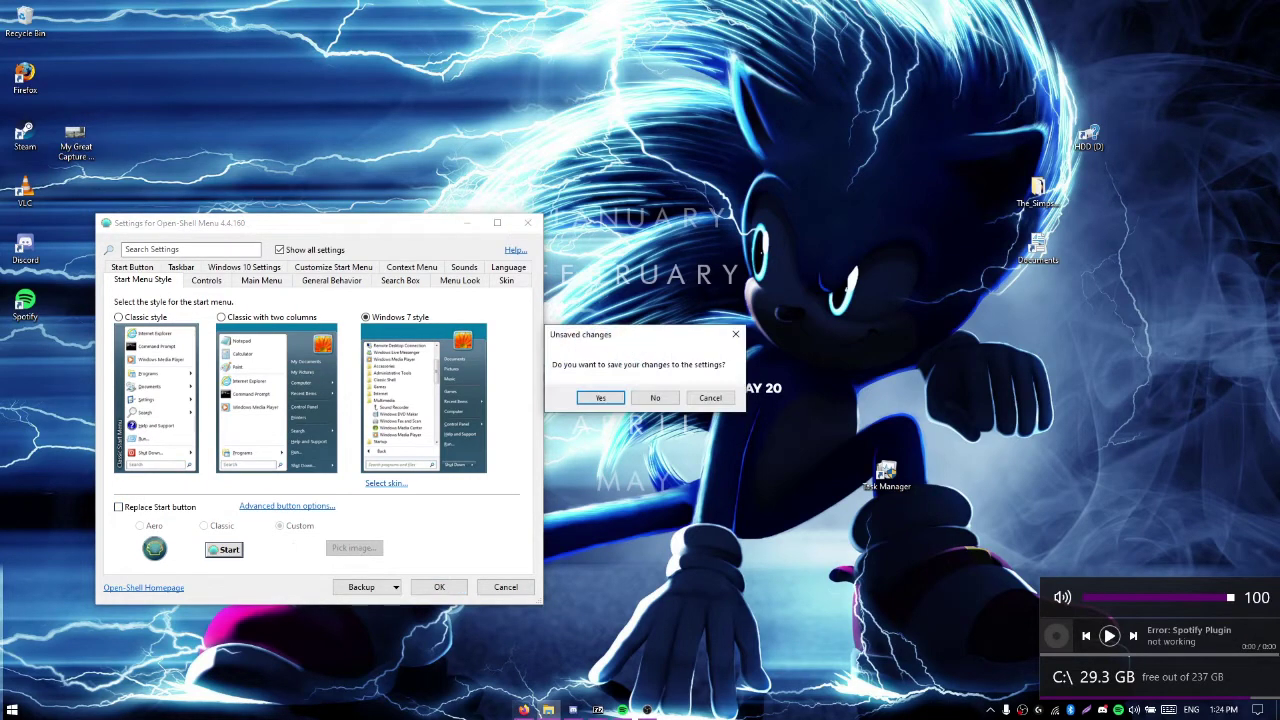
click(600, 397)
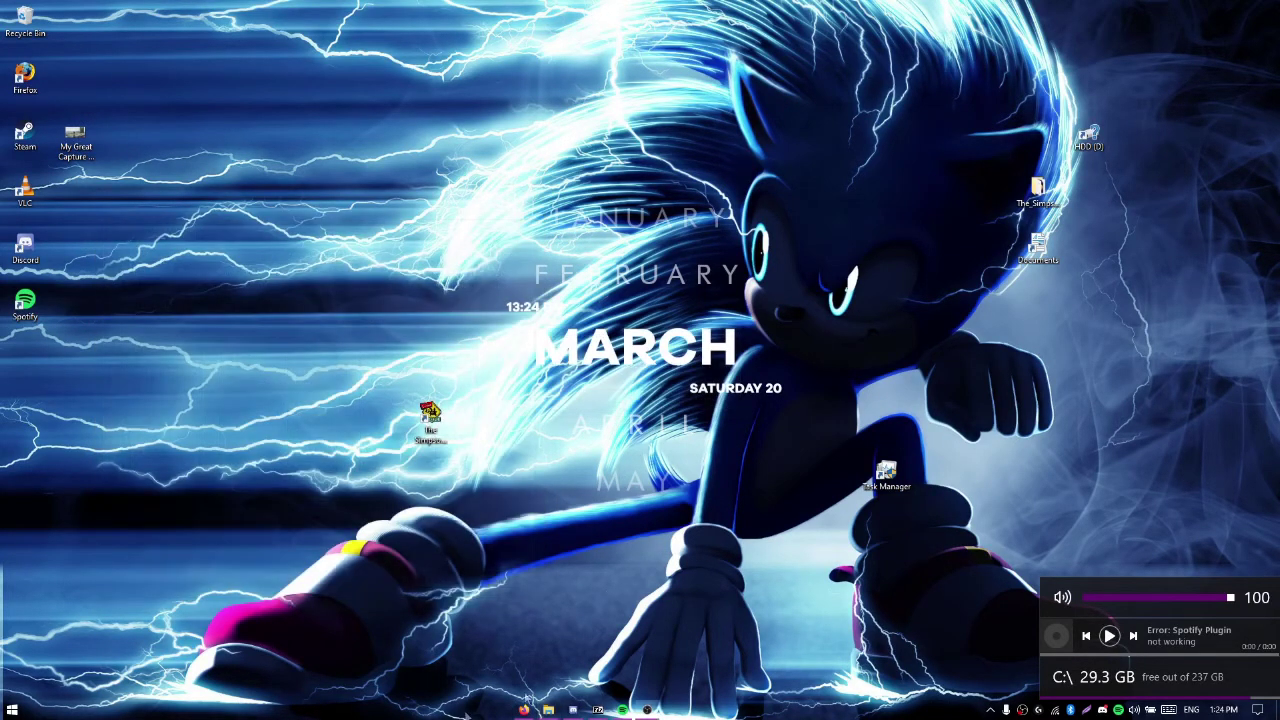
- Unlock the taskbar and remove the existing Empty toolbar
right_click(493, 711)
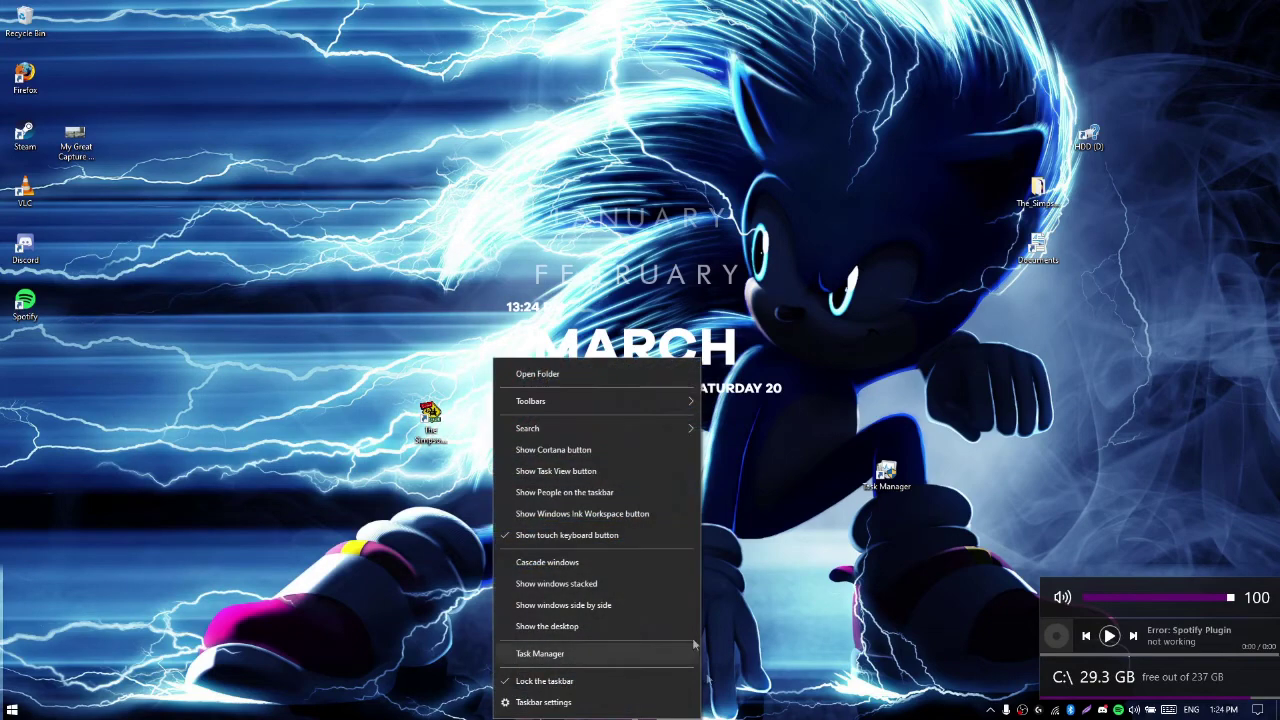
click(577, 684)
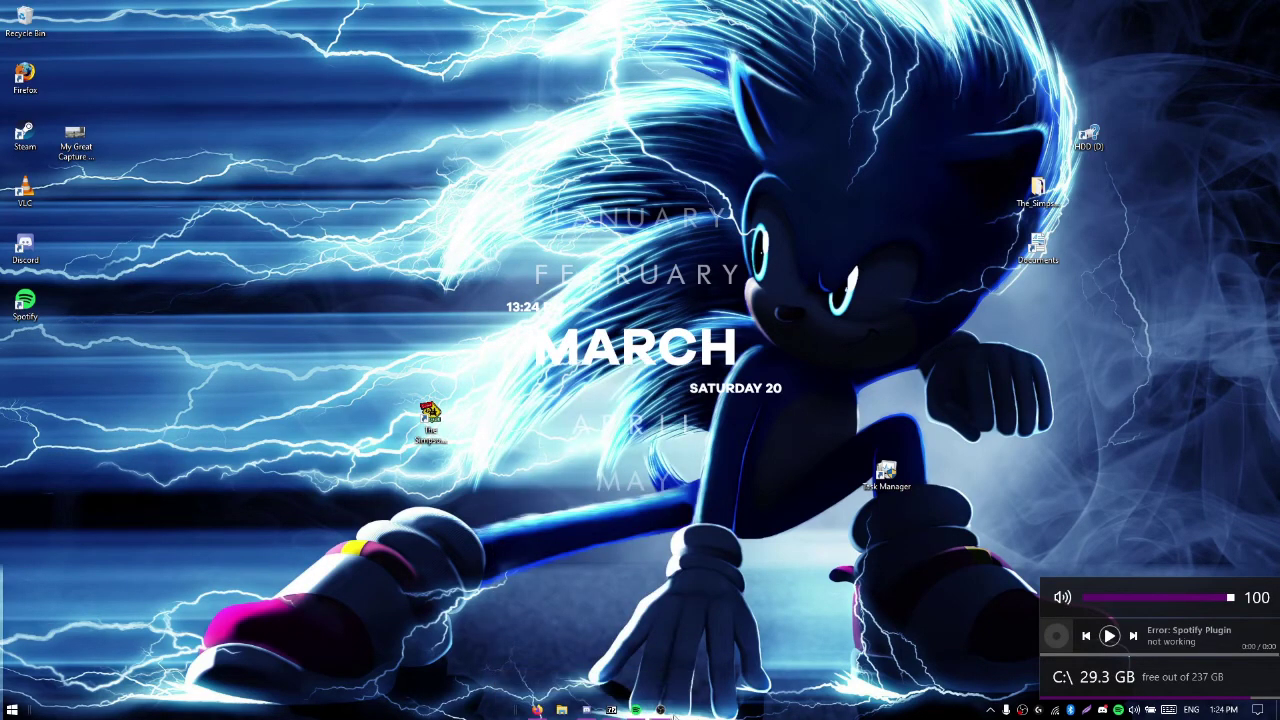
right_click(838, 712)
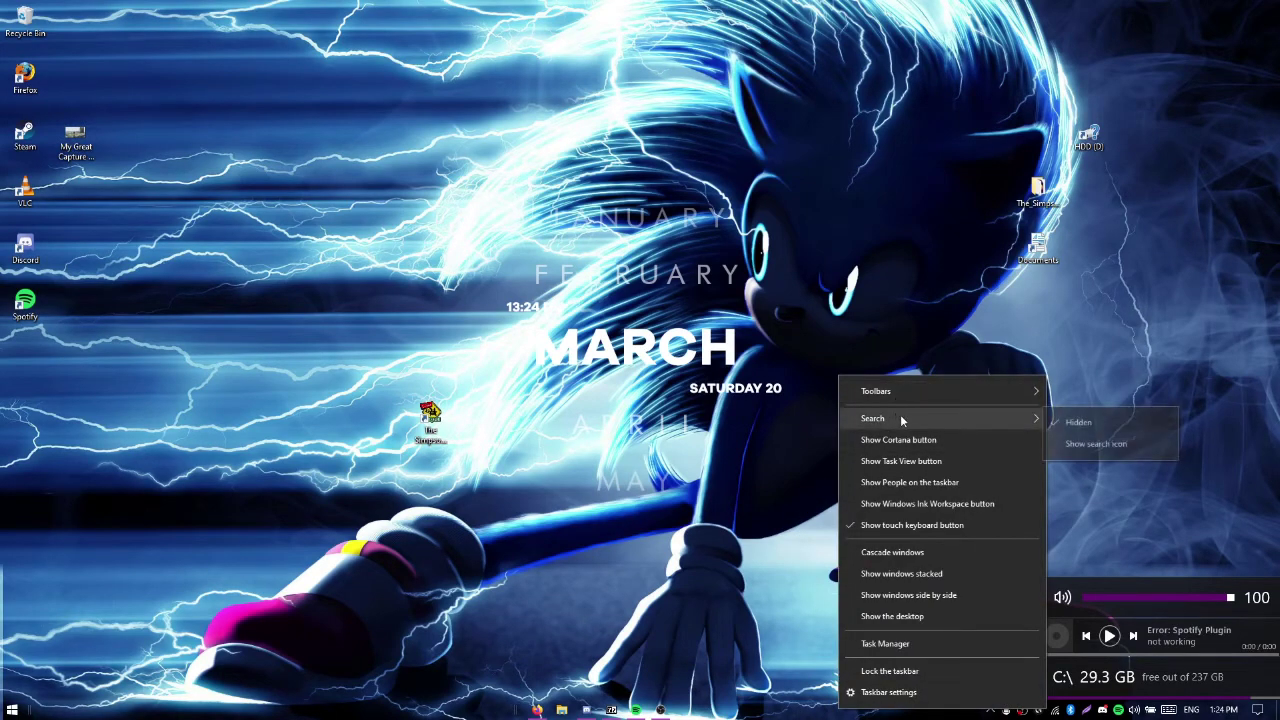
click(1097, 465)
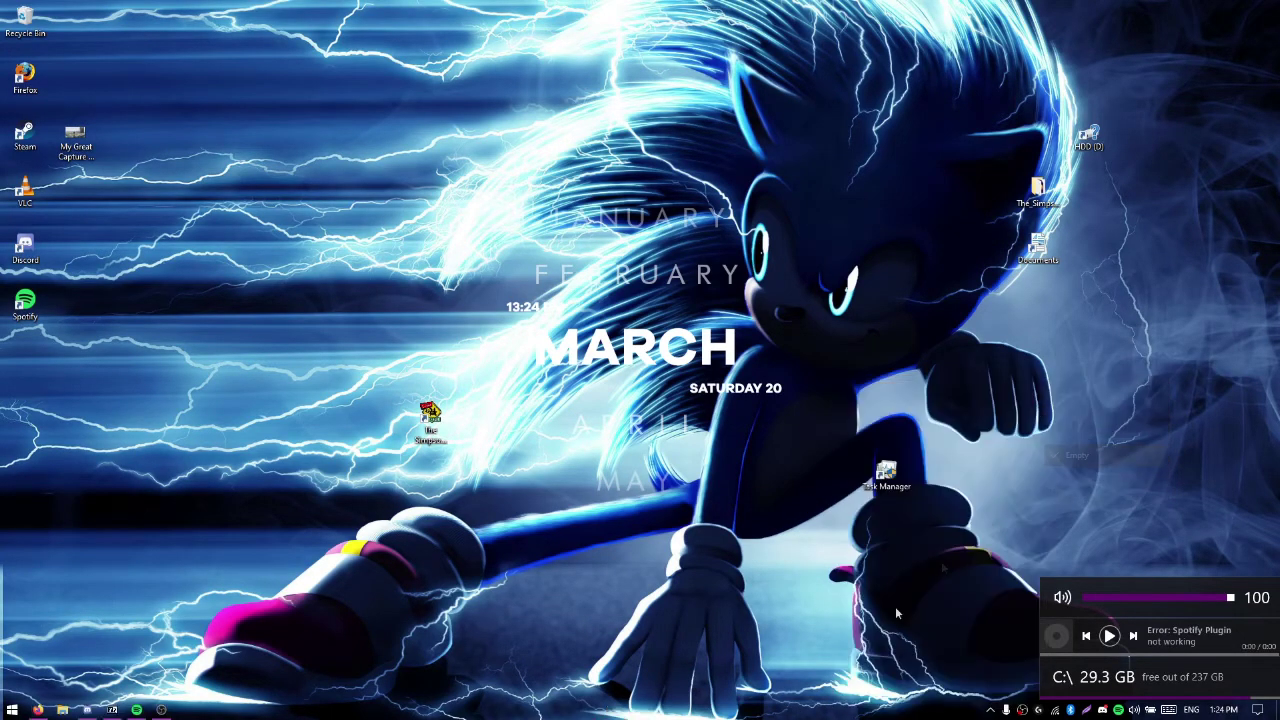
- Start a new taskbar toolbar and create an 'empty' folder in Documents, merging with the existing one
right_click(610, 712)
mouse_move(646, 401)
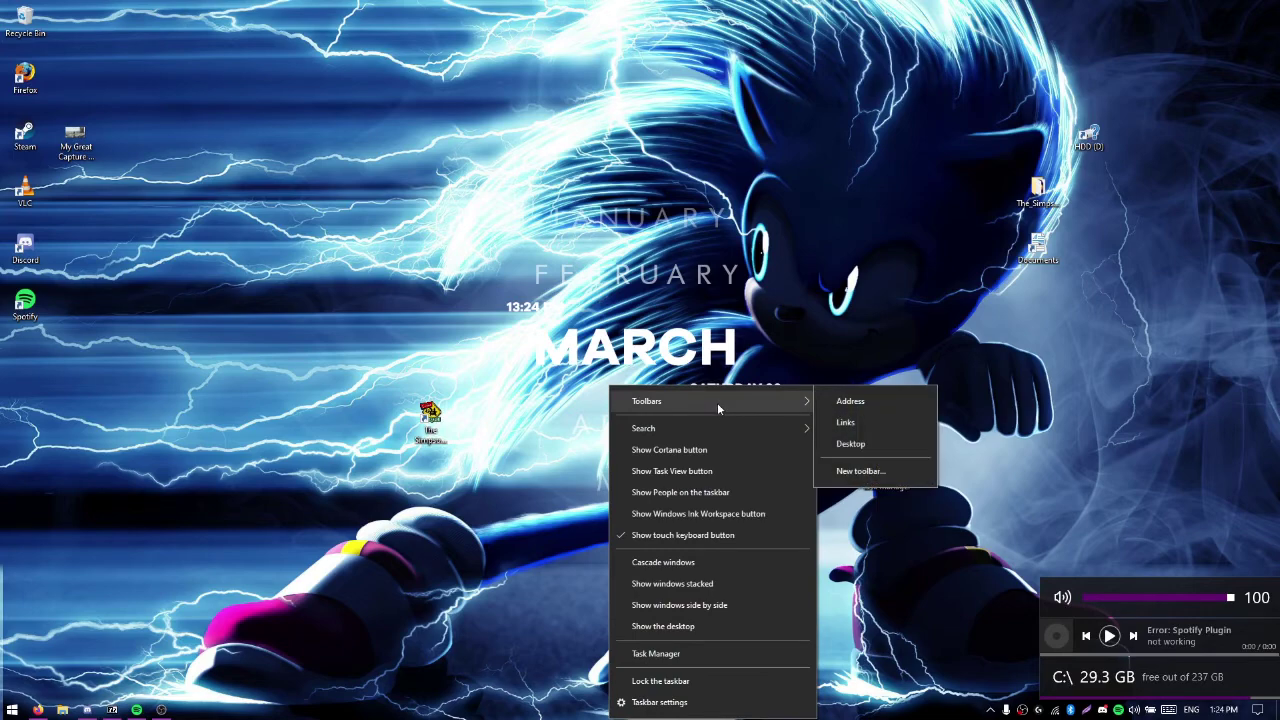
click(836, 521)
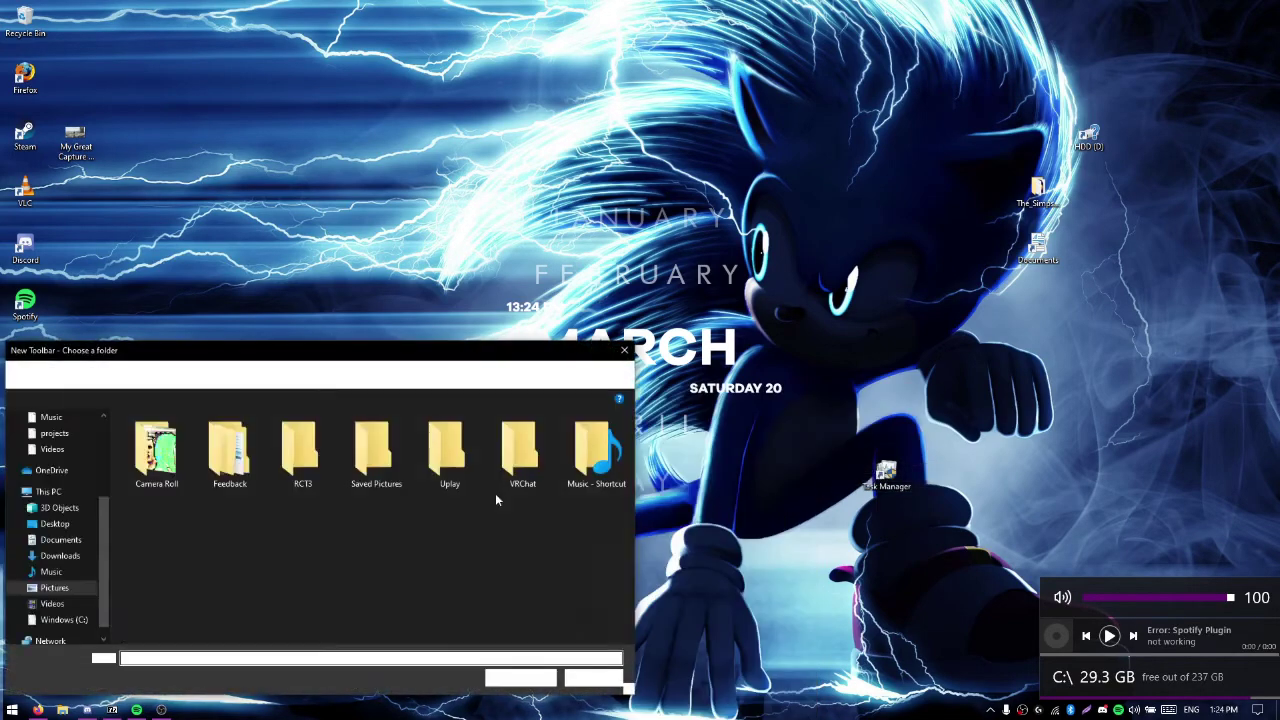
scroll(75, 467, up, 3)
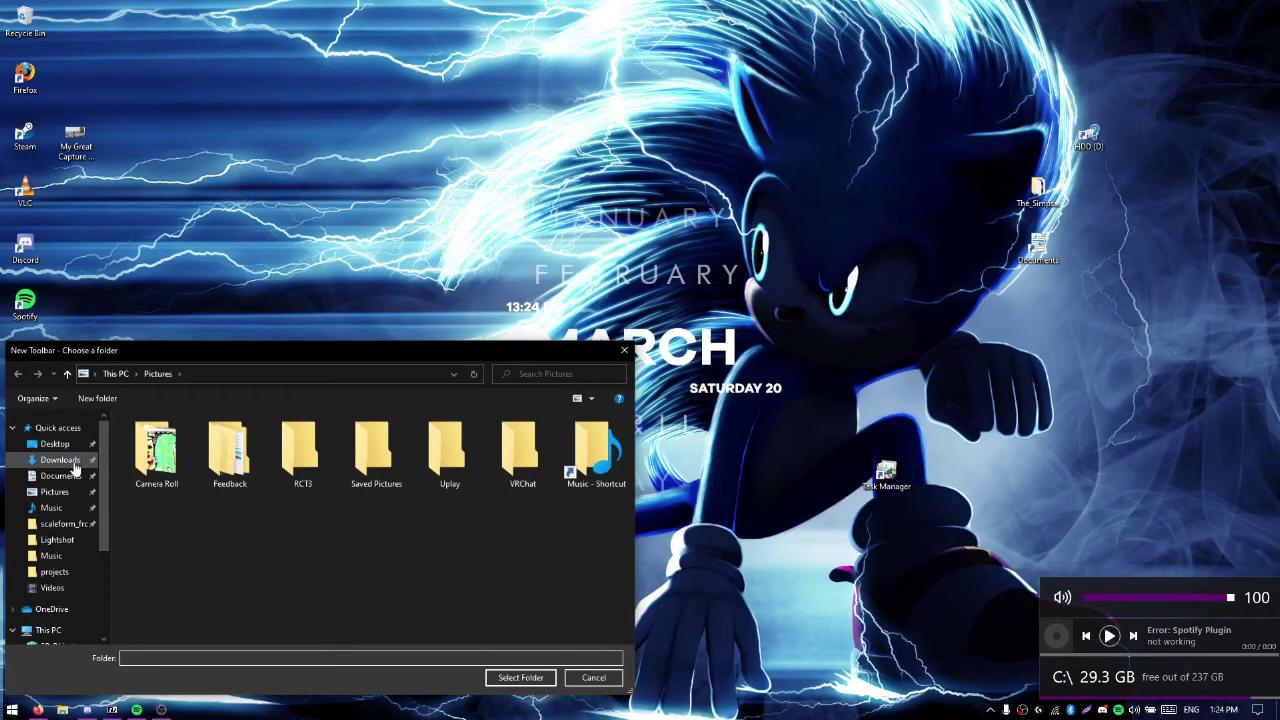
click(62, 475)
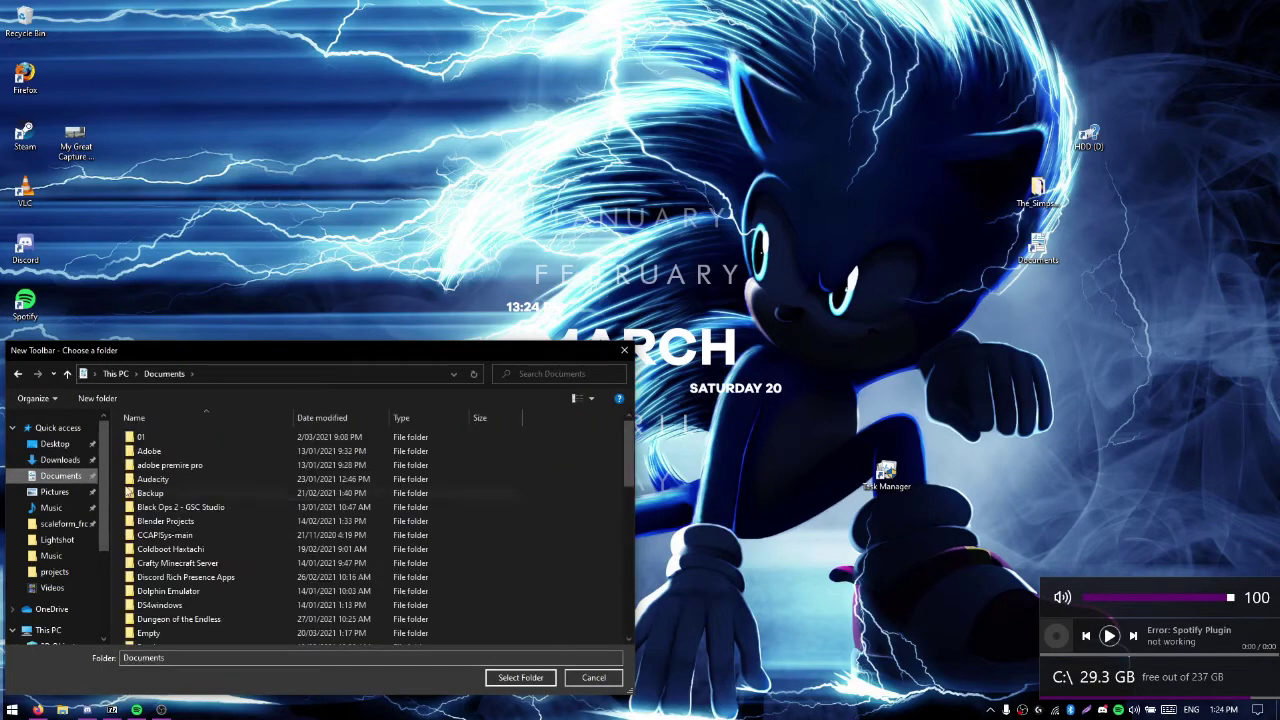
right_click(566, 557)
click(758, 529)
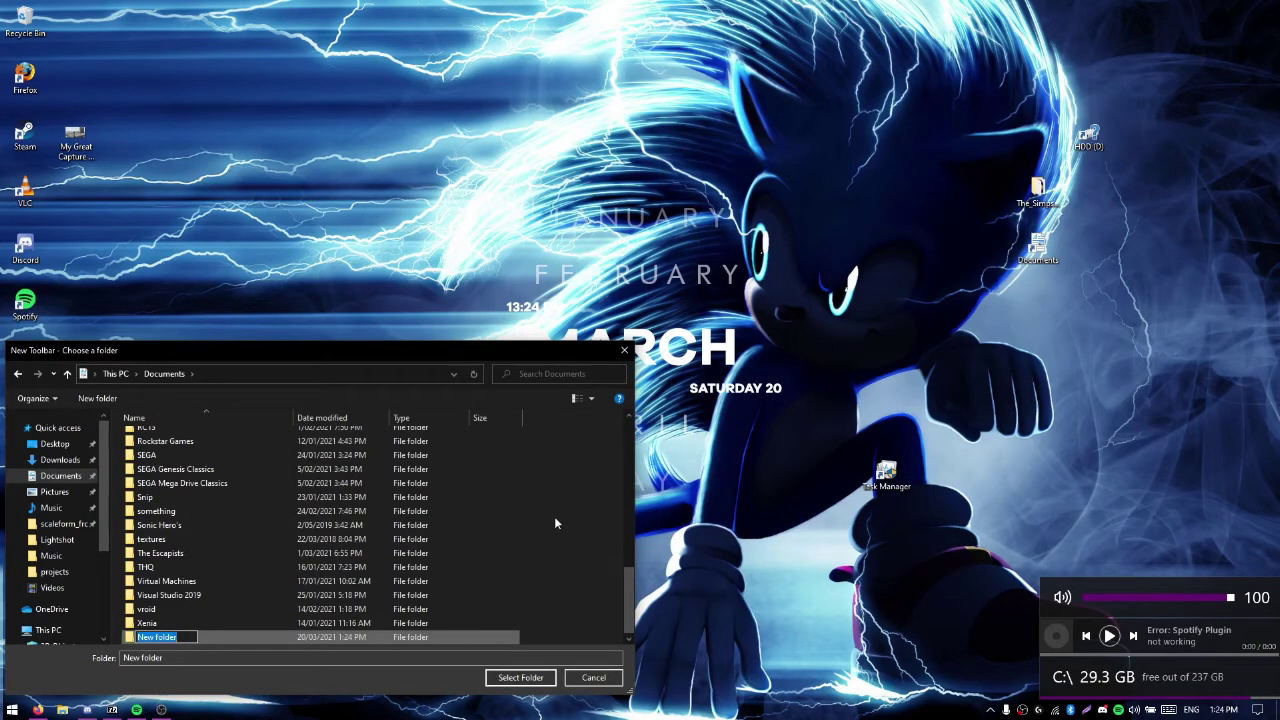
text(empt)
text(y)
key(Return)
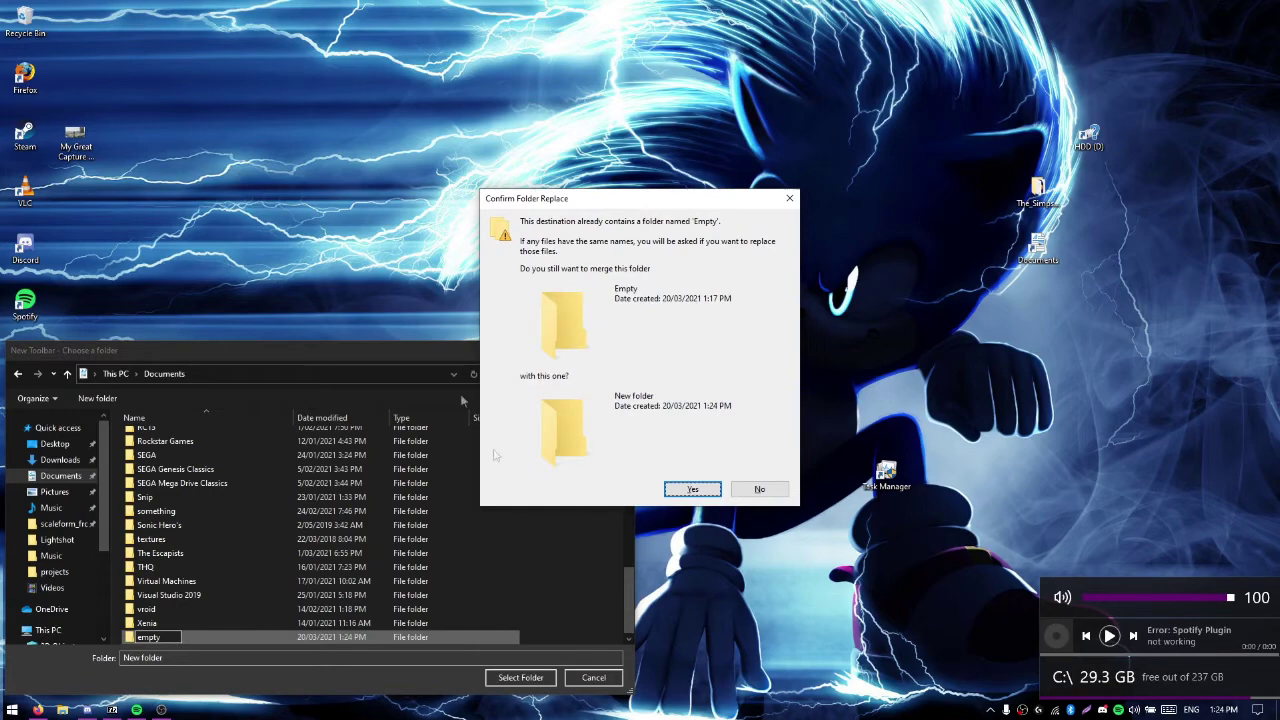
click(692, 489)
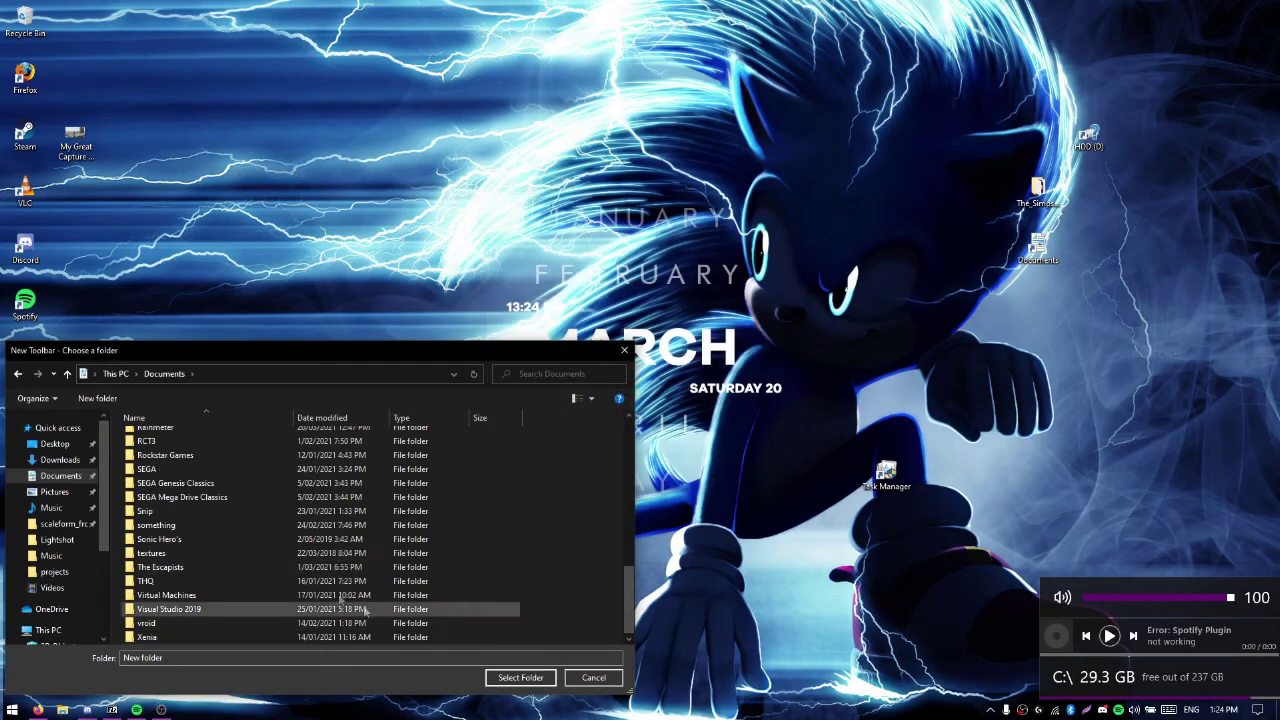
- Select the Empty folder as the new toolbar's folder
scroll(250, 580, up, 5)
scroll(220, 480, up, 5)
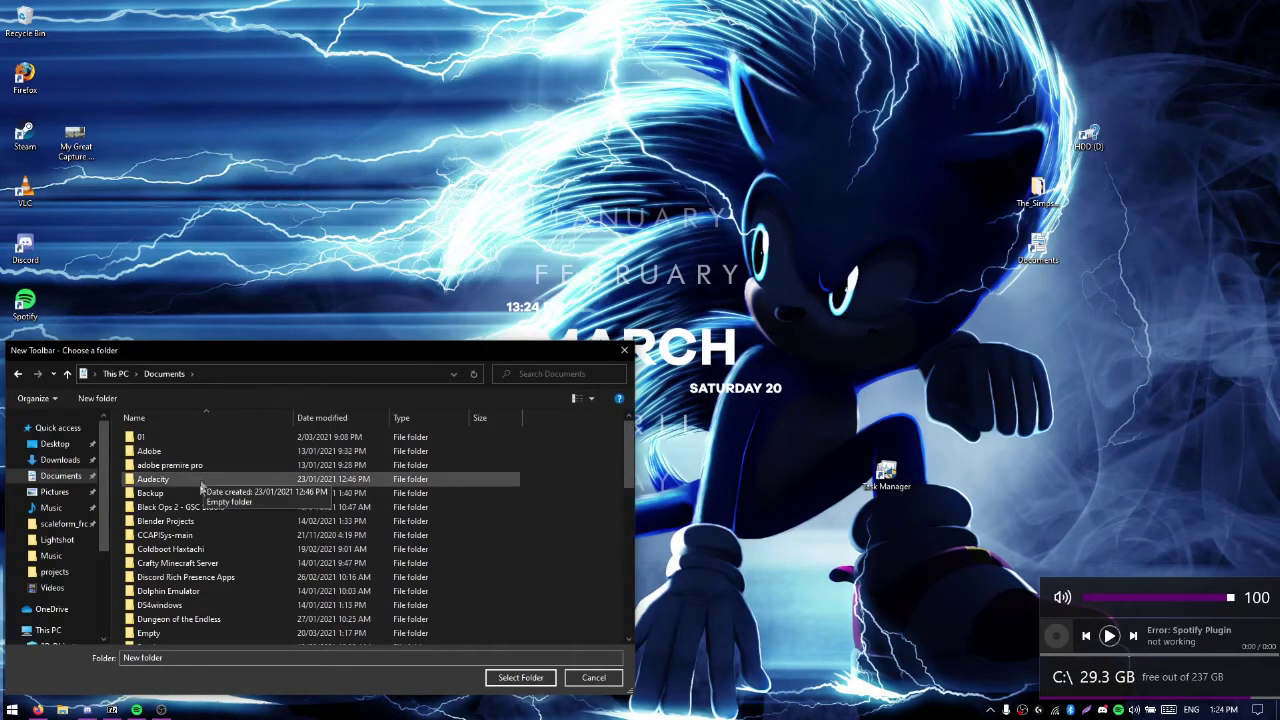
click(198, 634)
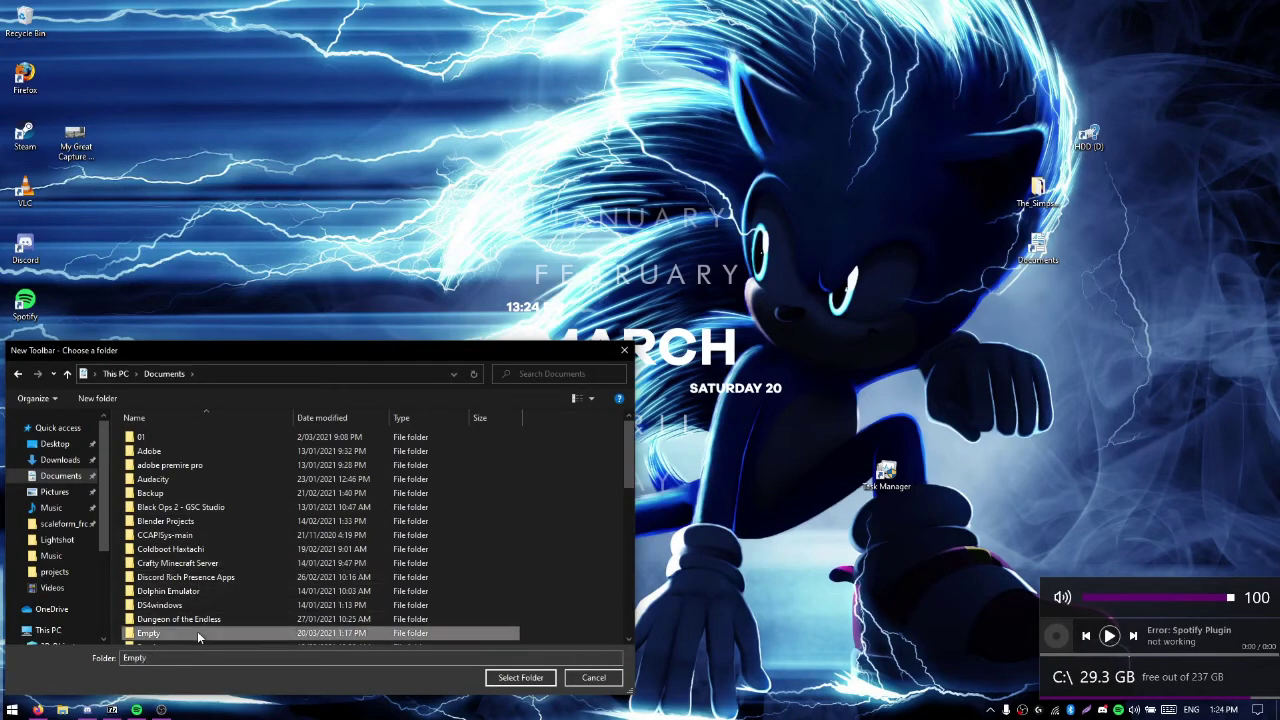
double_click(197, 634)
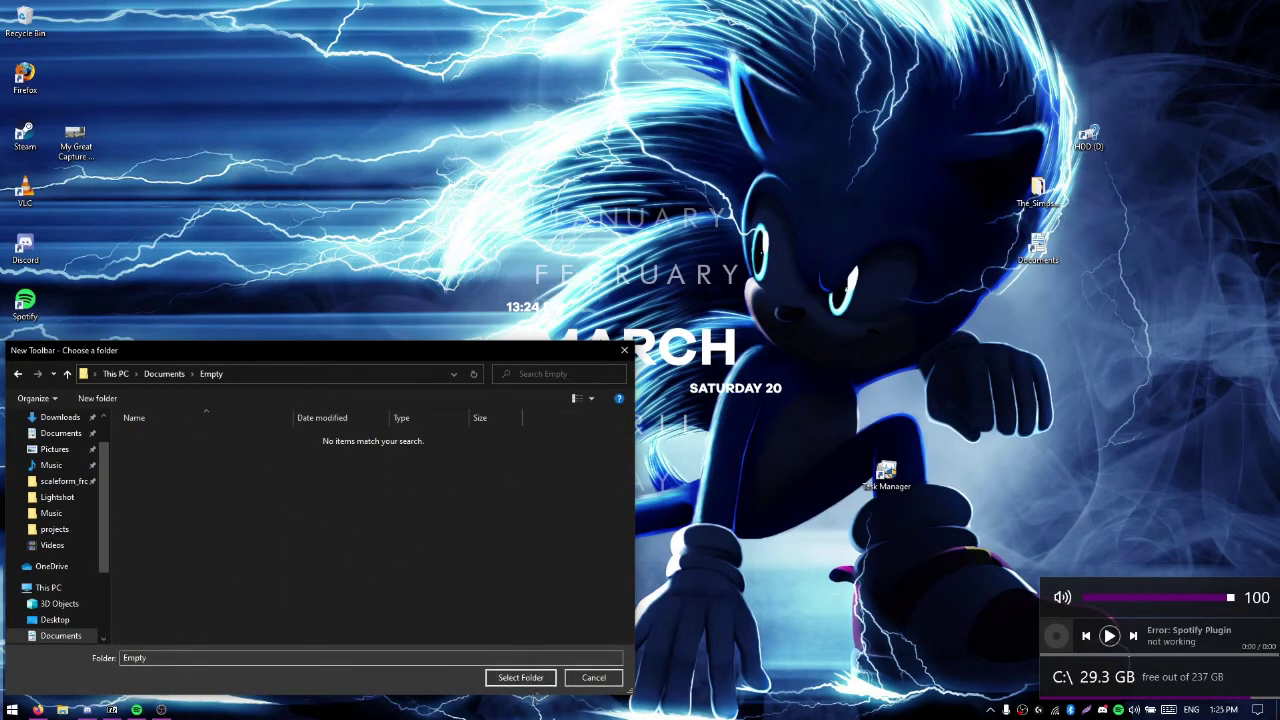
click(520, 677)
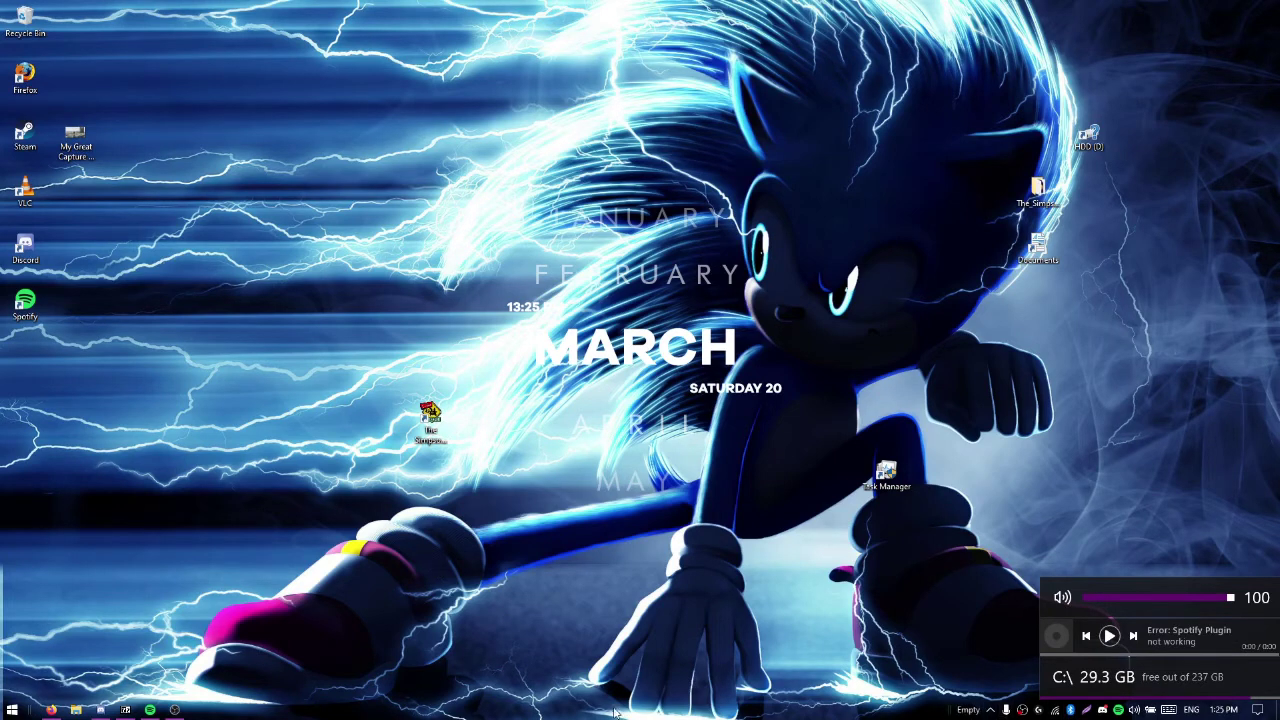
- Move the Empty toolbar beside Start, centre the pinned icons and lock the taskbar
drag(948, 709, 118, 711)
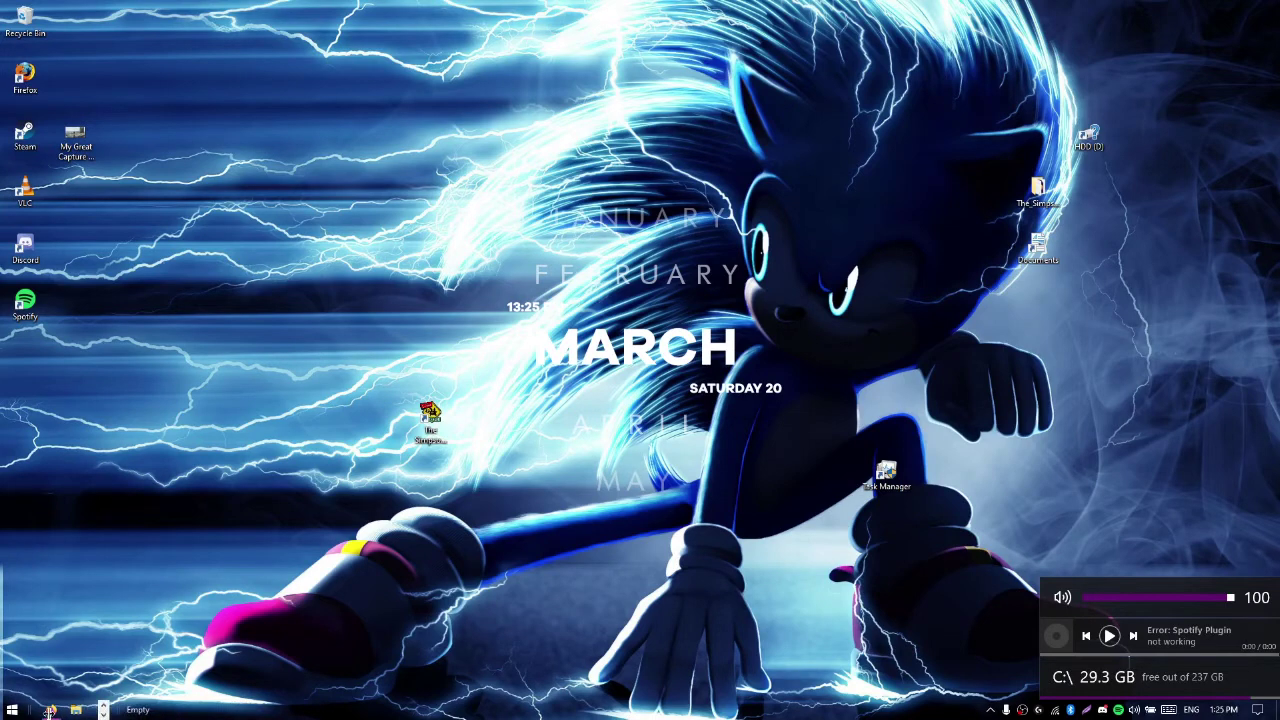
drag(118, 709, 14, 711)
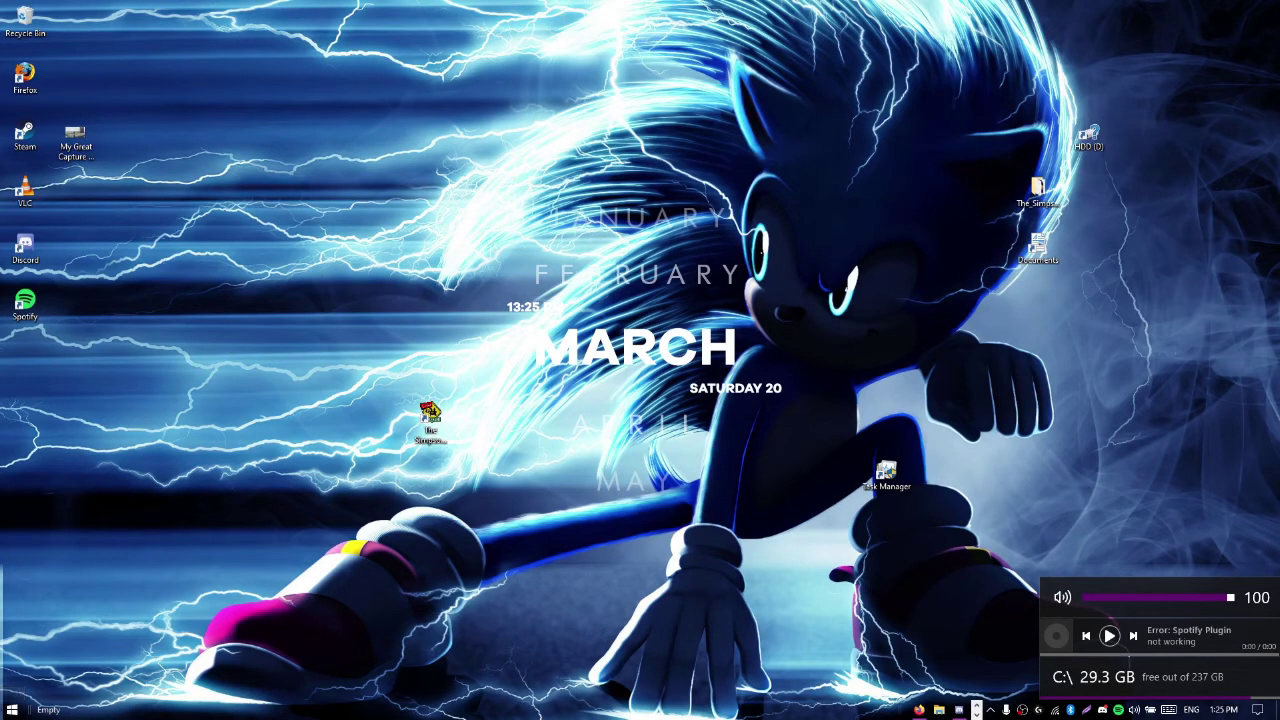
drag(901, 709, 456, 709)
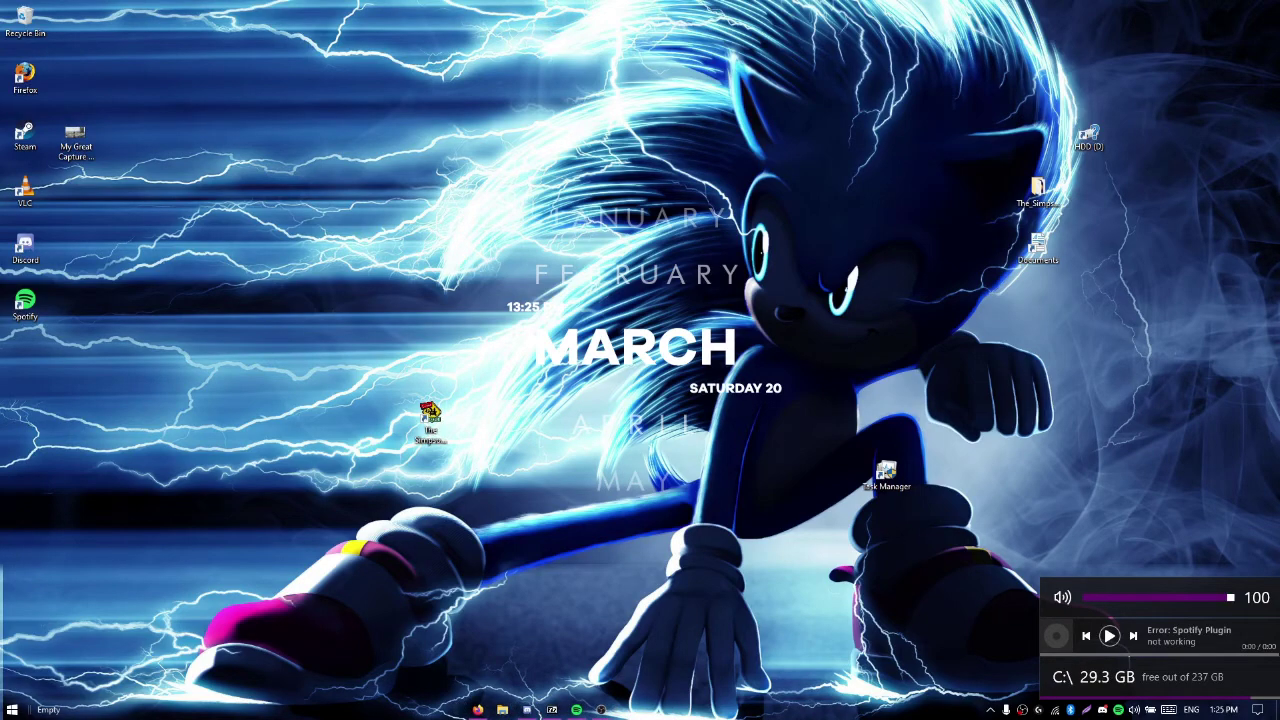
right_click(50, 710)
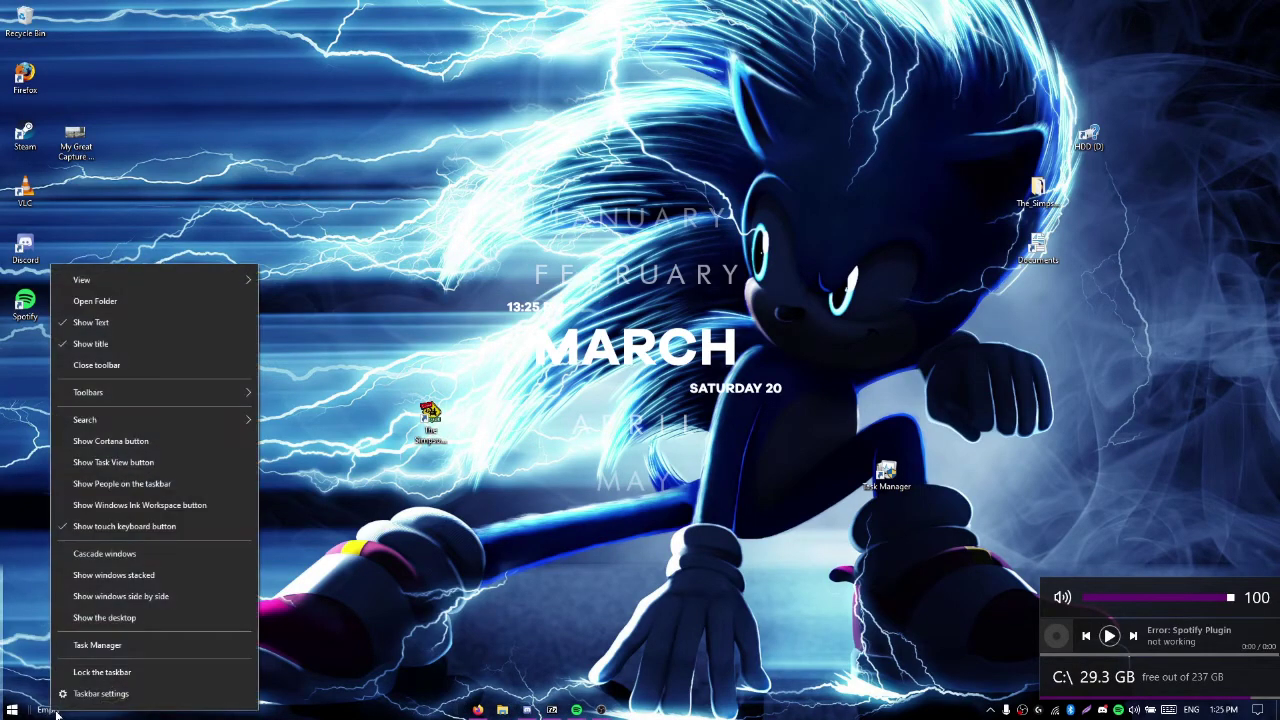
click(85, 666)
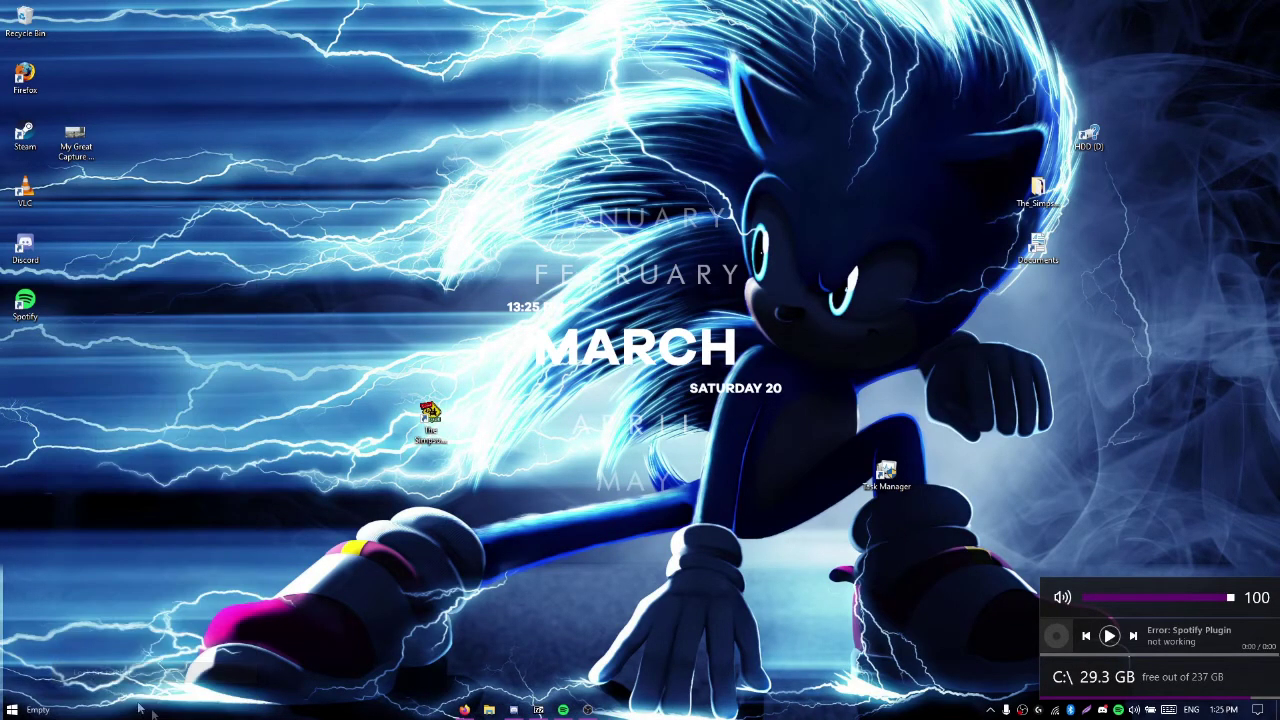
- Close an accidentally opened Task Manager and unlock the taskbar again
right_click(88, 712)
right_click(33, 711)
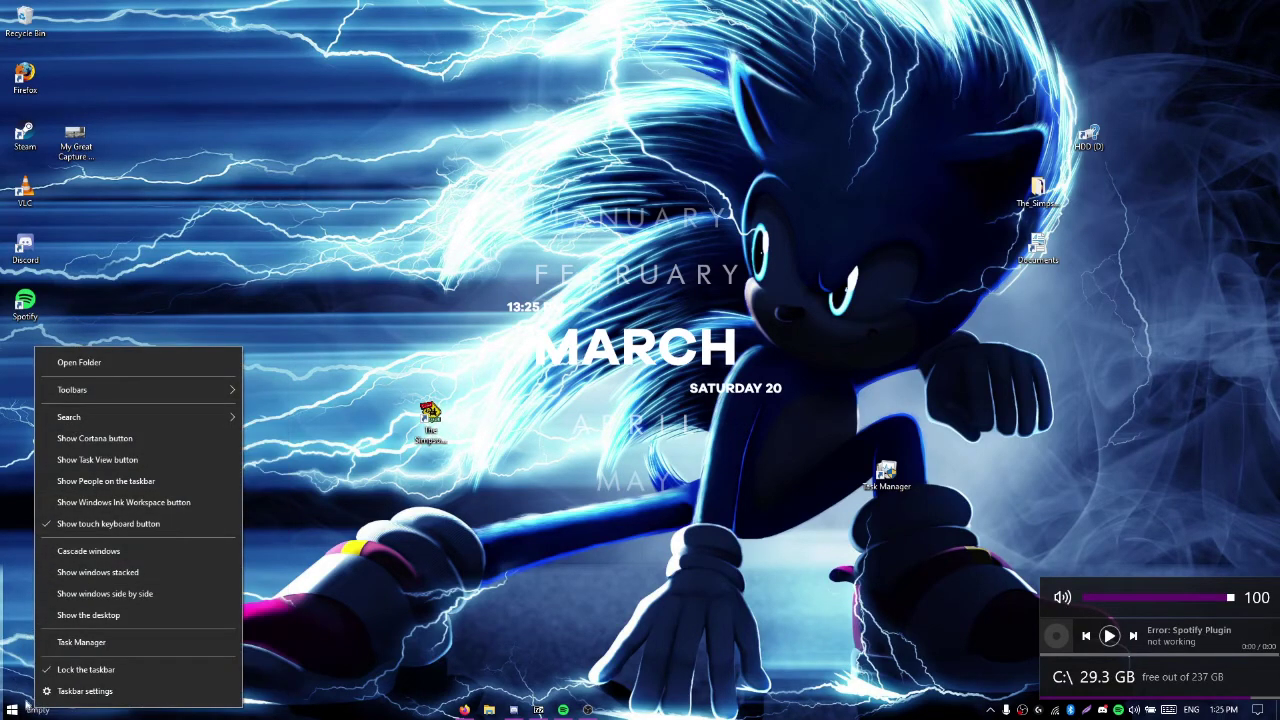
right_click(32, 714)
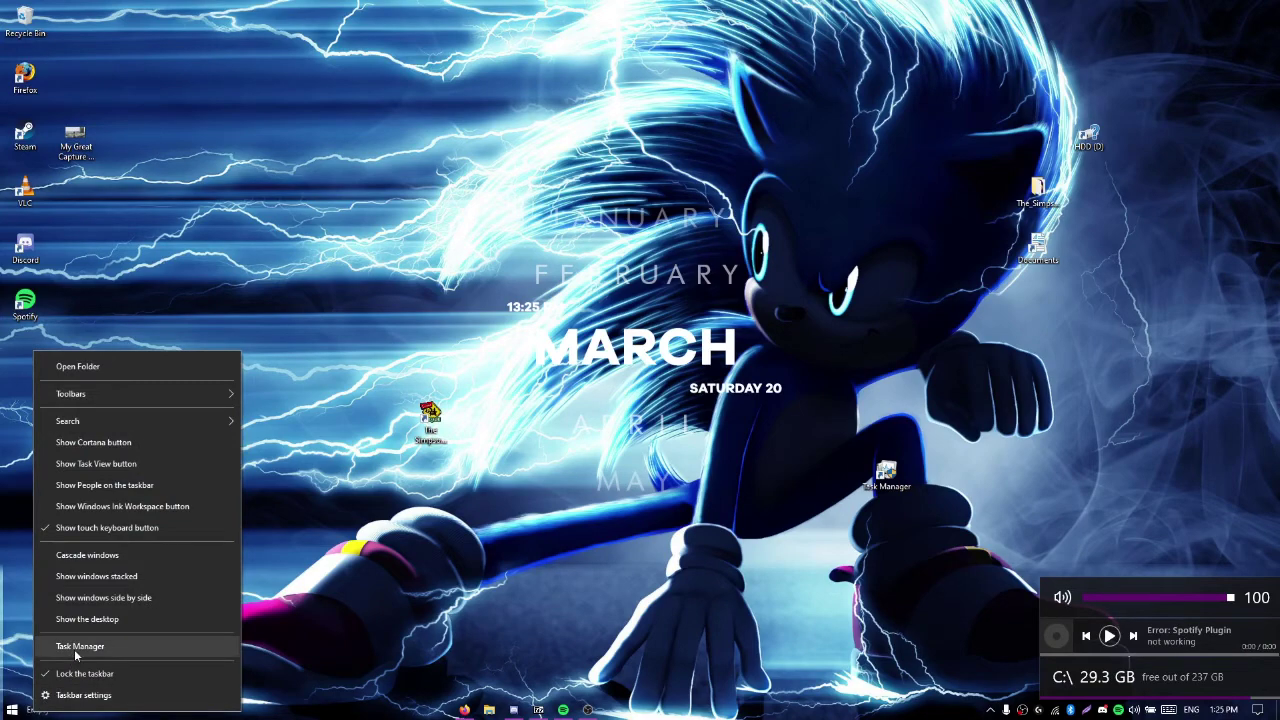
click(79, 647)
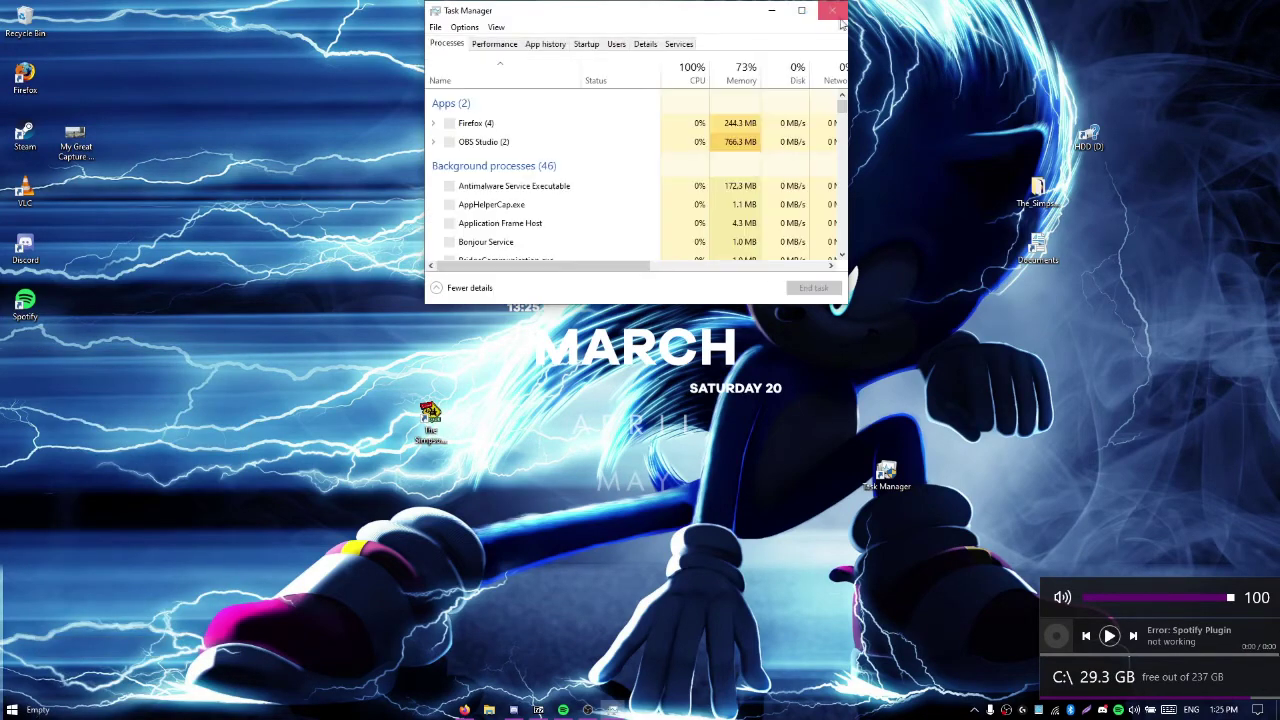
click(834, 11)
right_click(30, 712)
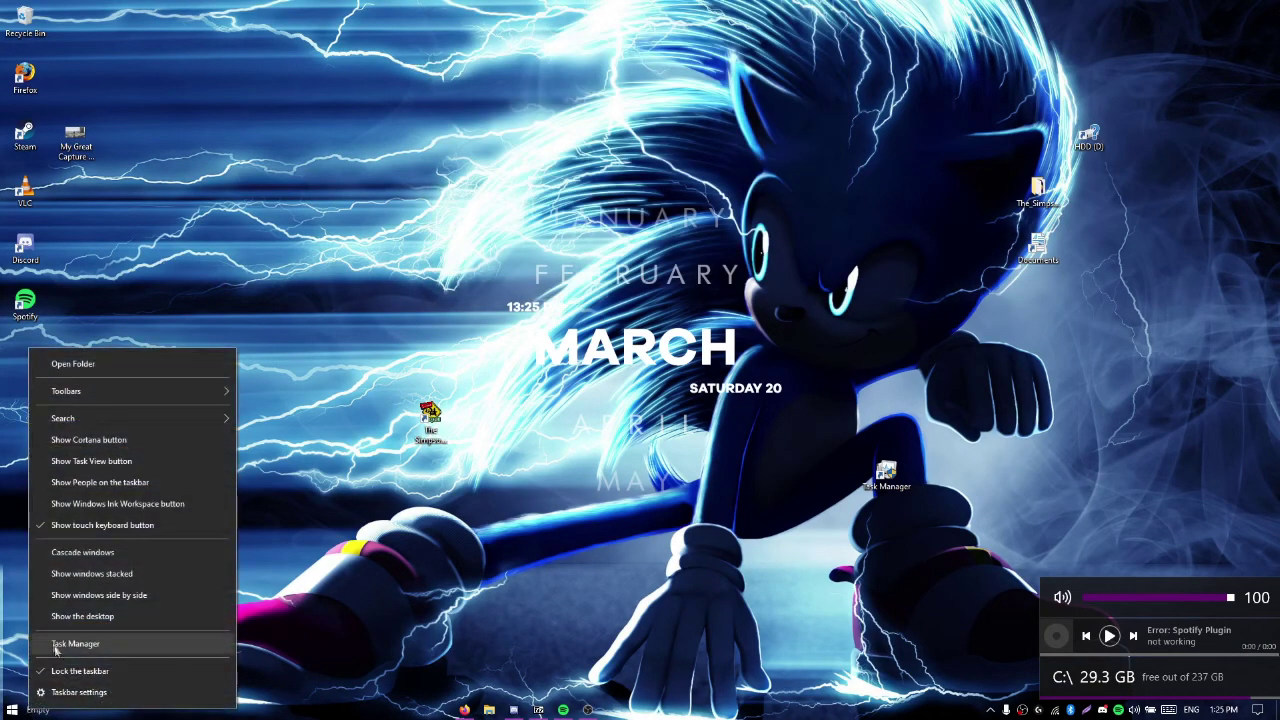
click(100, 672)
- Turn off Show Text and Show title on the Empty toolbar, then lock the taskbar
right_click(33, 708)
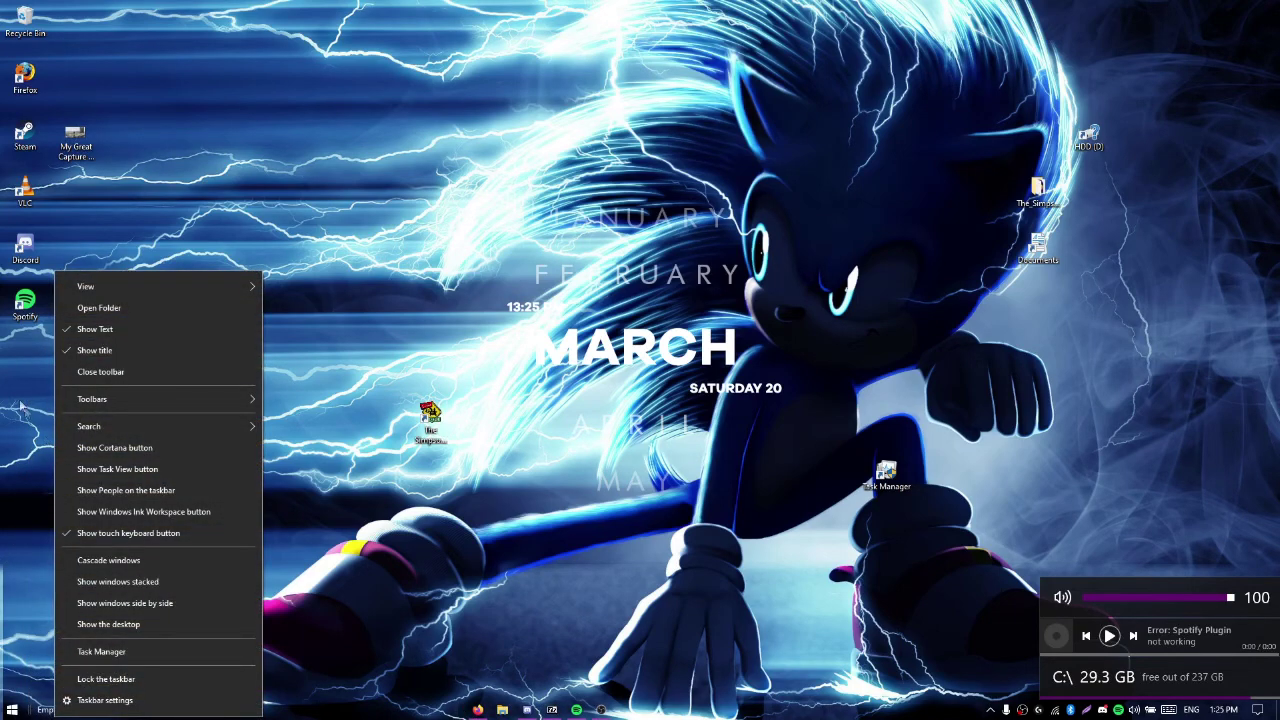
click(110, 336)
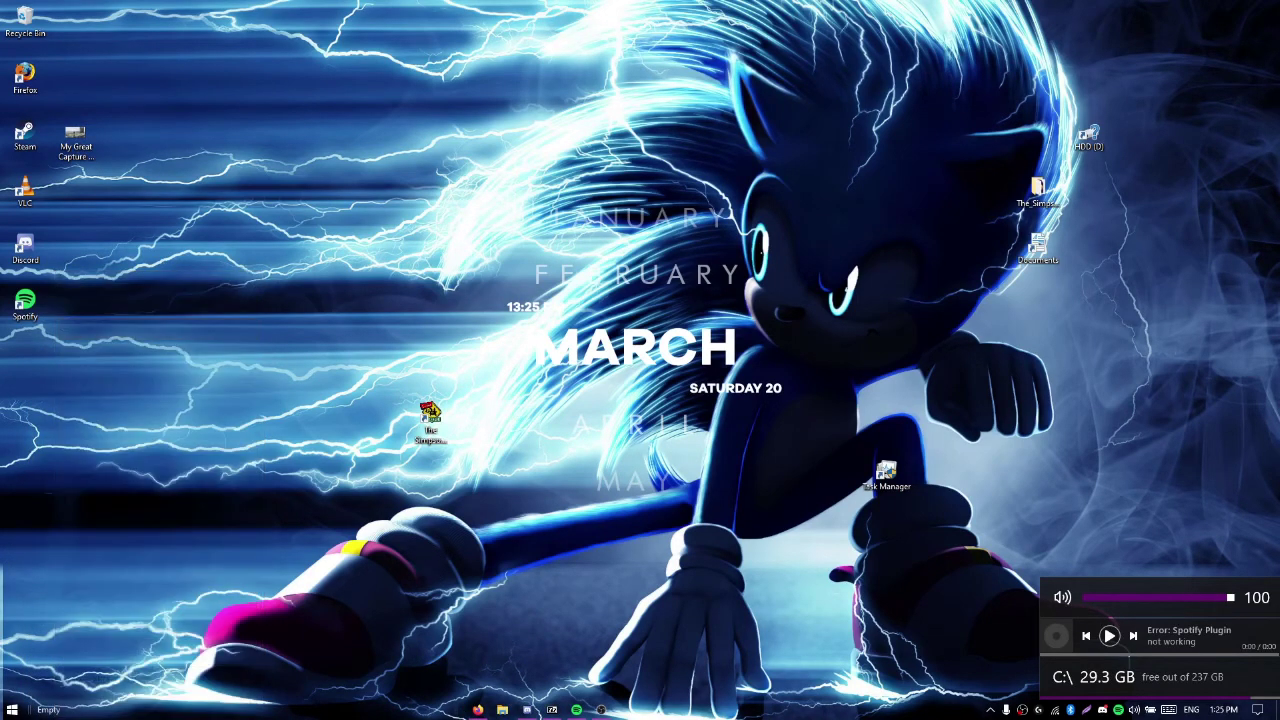
right_click(46, 710)
click(80, 345)
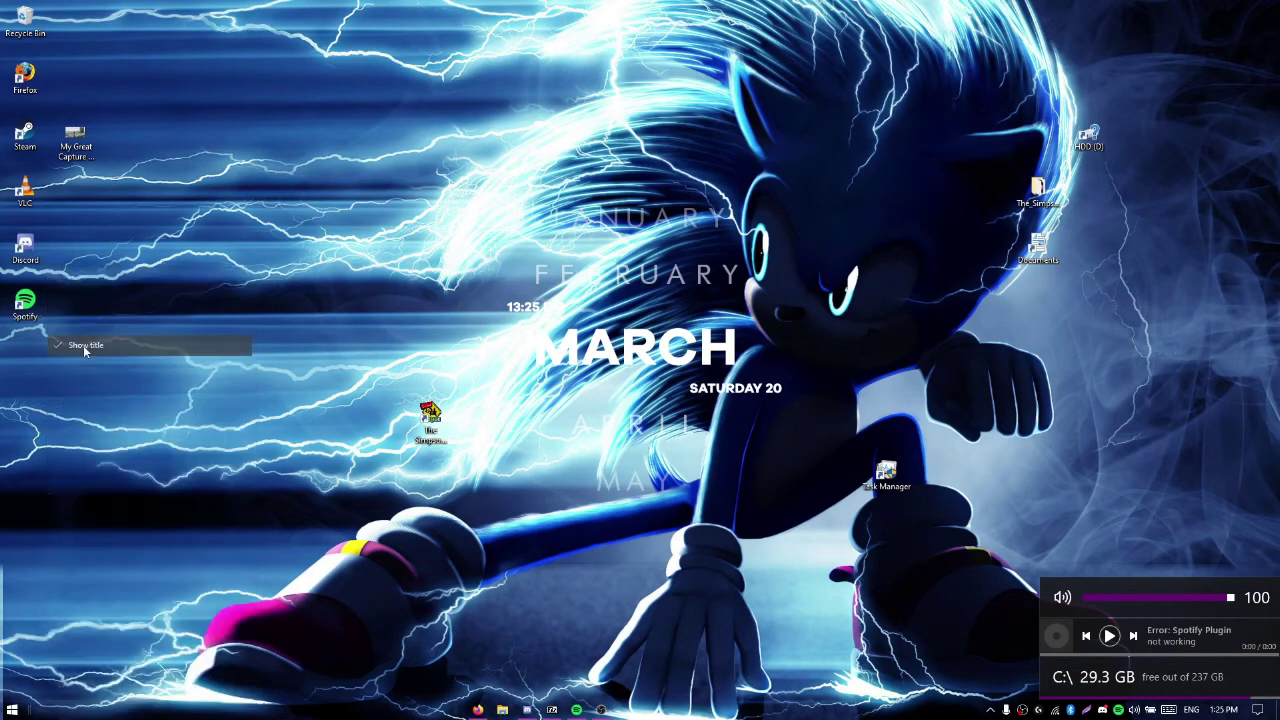
right_click(44, 710)
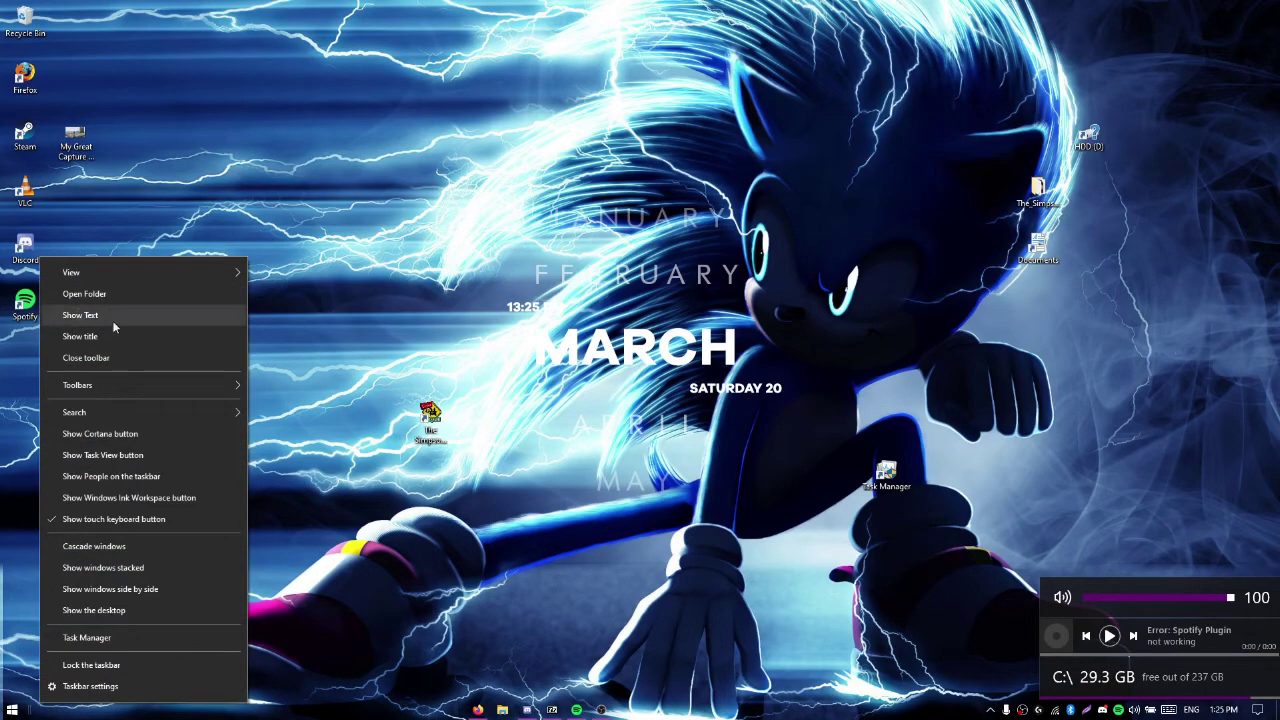
click(137, 665)
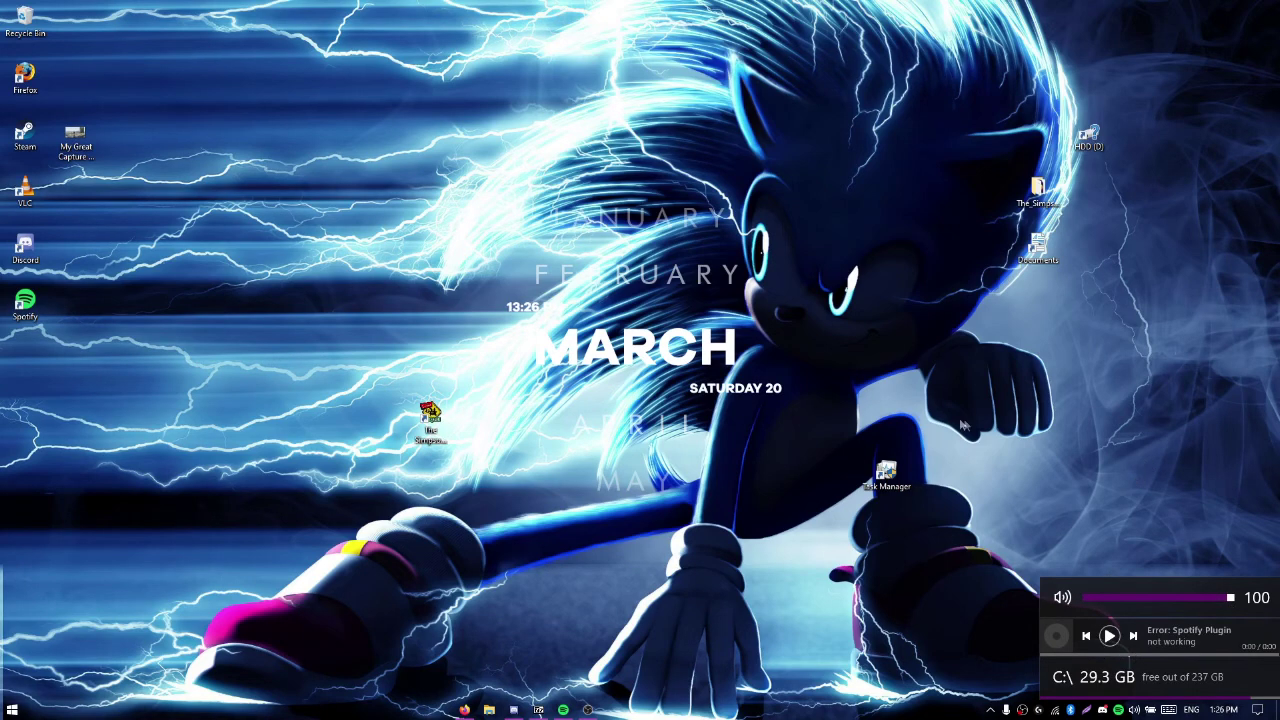
- Launch Windows Settings from the Start menu's left rail
mouse_move(455, 548)
mouse_down()
mouse_move(349, 503)
mouse_move(10, 65)
mouse_up()
click(12, 708)
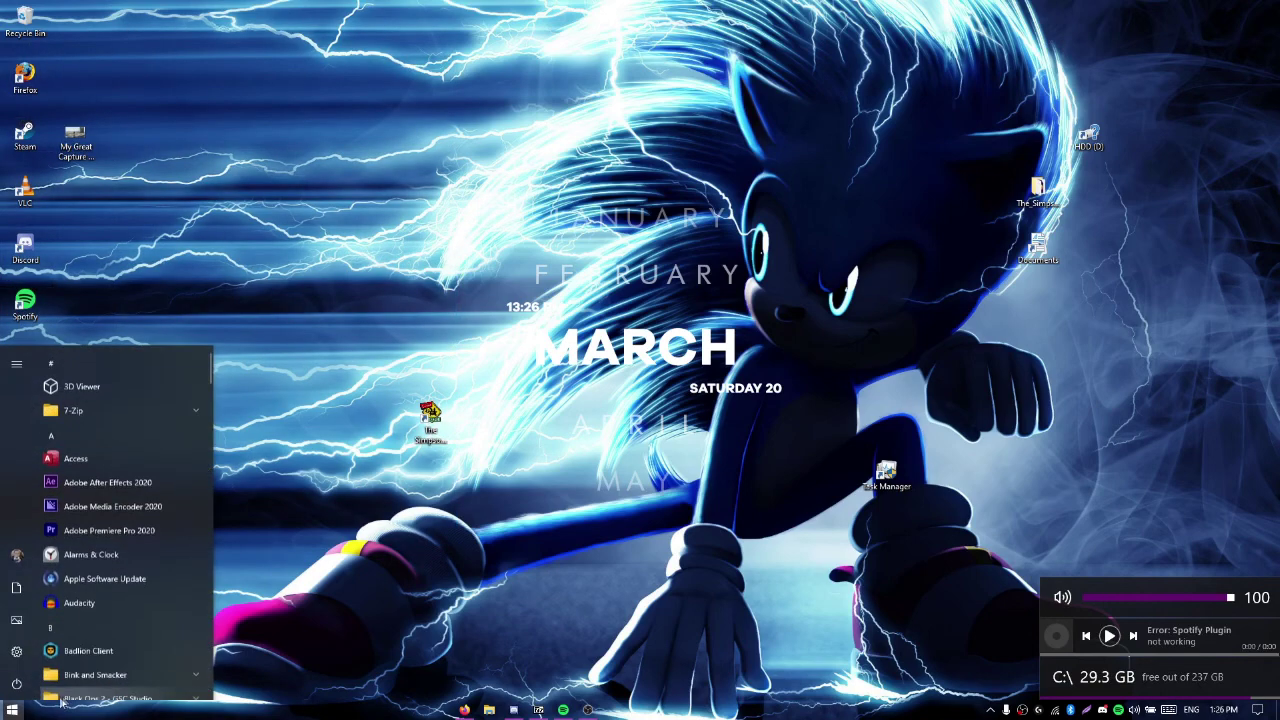
click(12, 708)
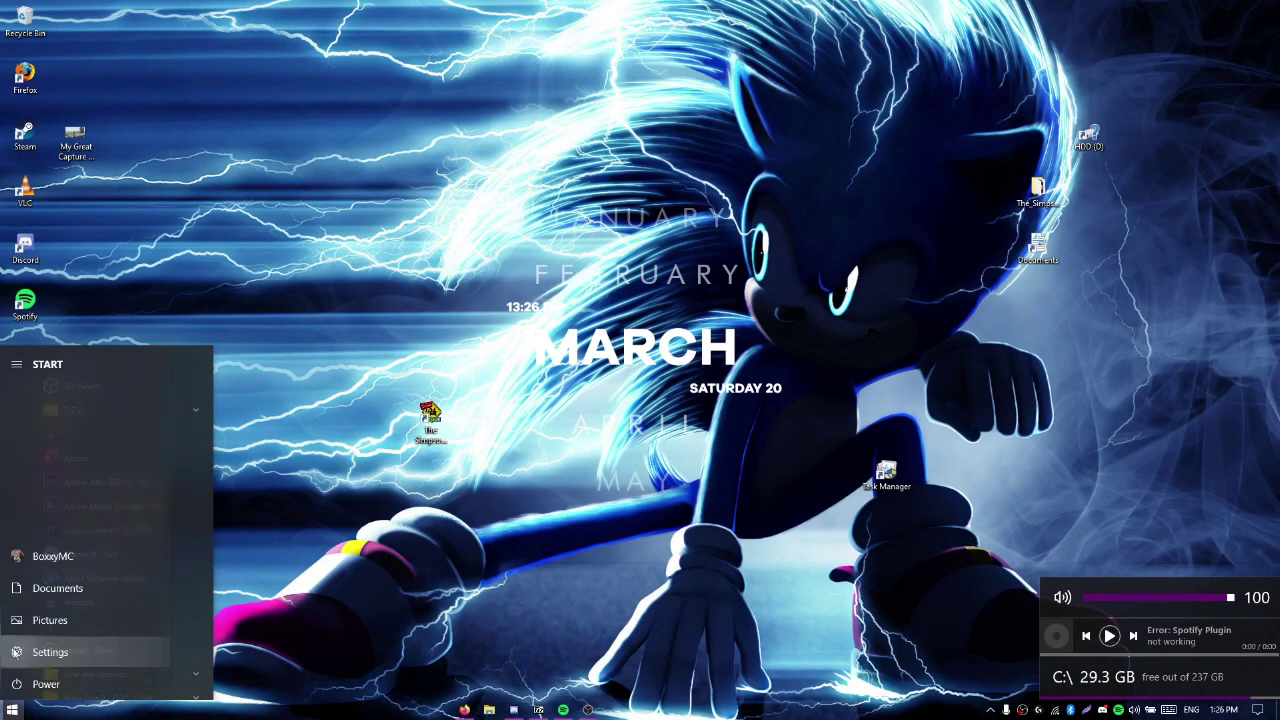
click(15, 651)
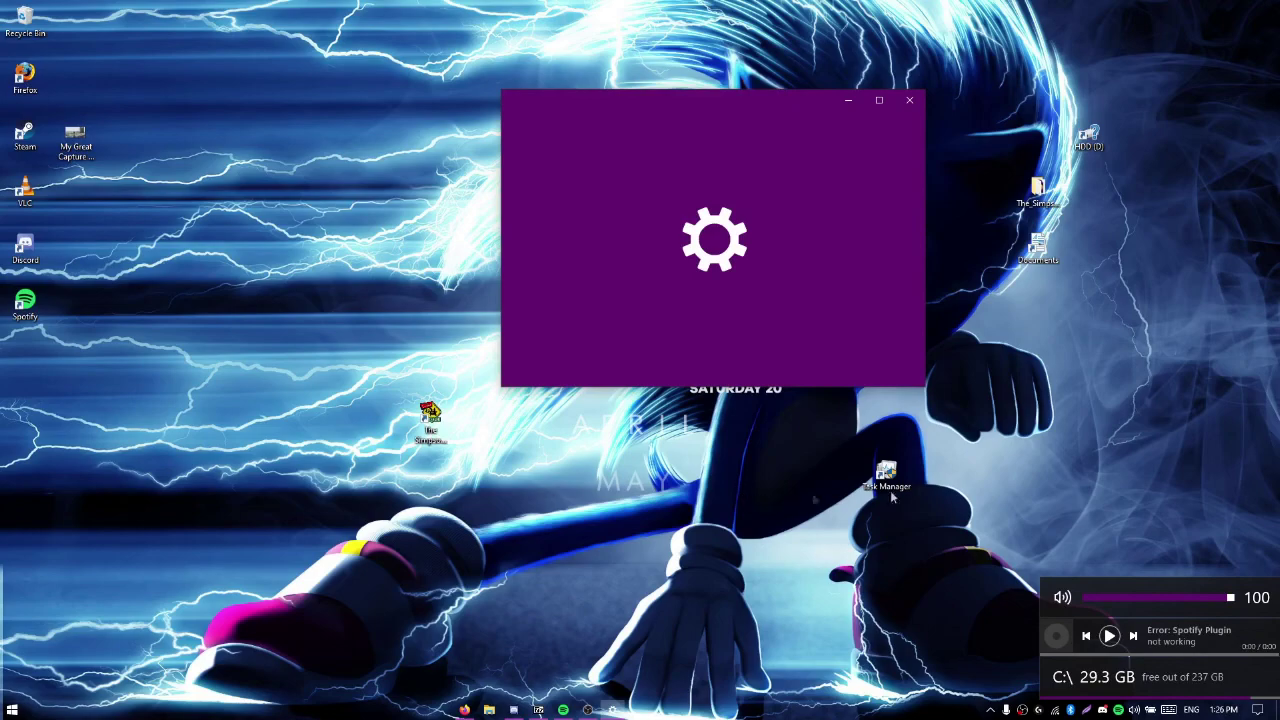